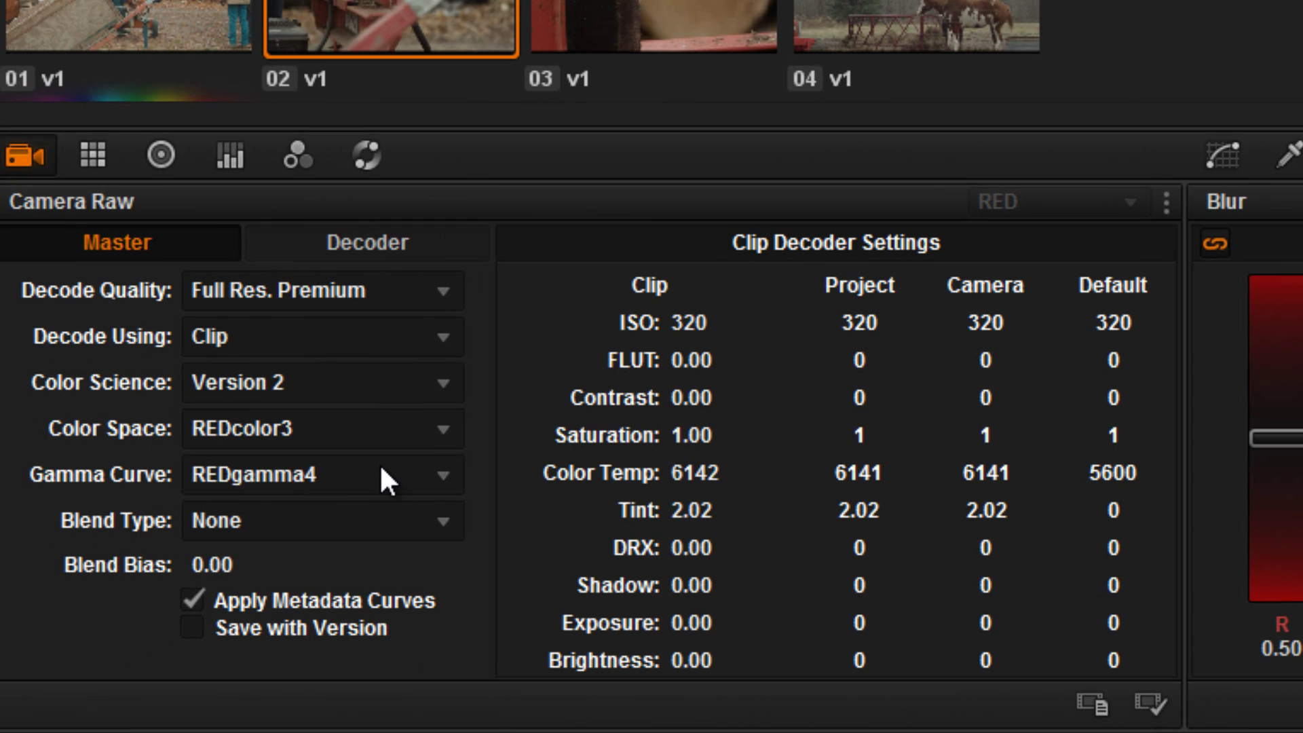
Step: Change clip 02's RED Gamma Curve to REDlog Film in the Camera Raw palette
left_click(380, 468)
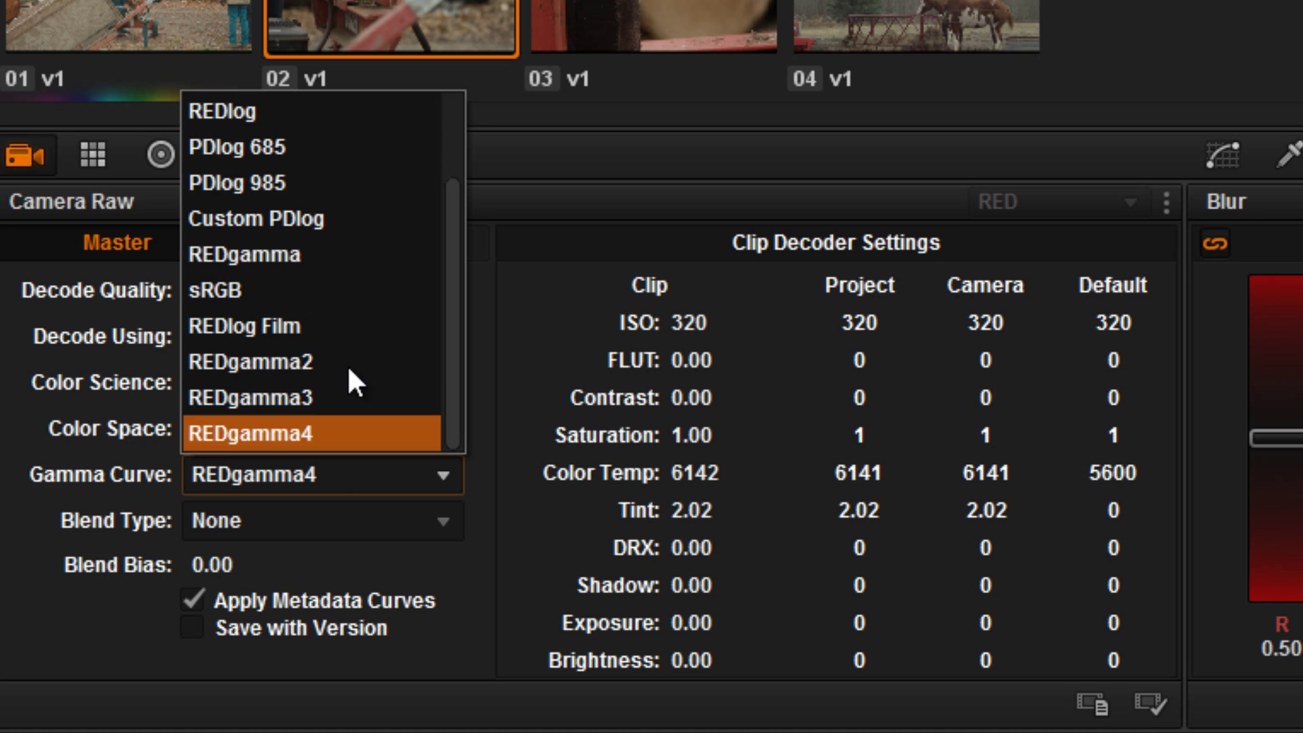
left_click(319, 326)
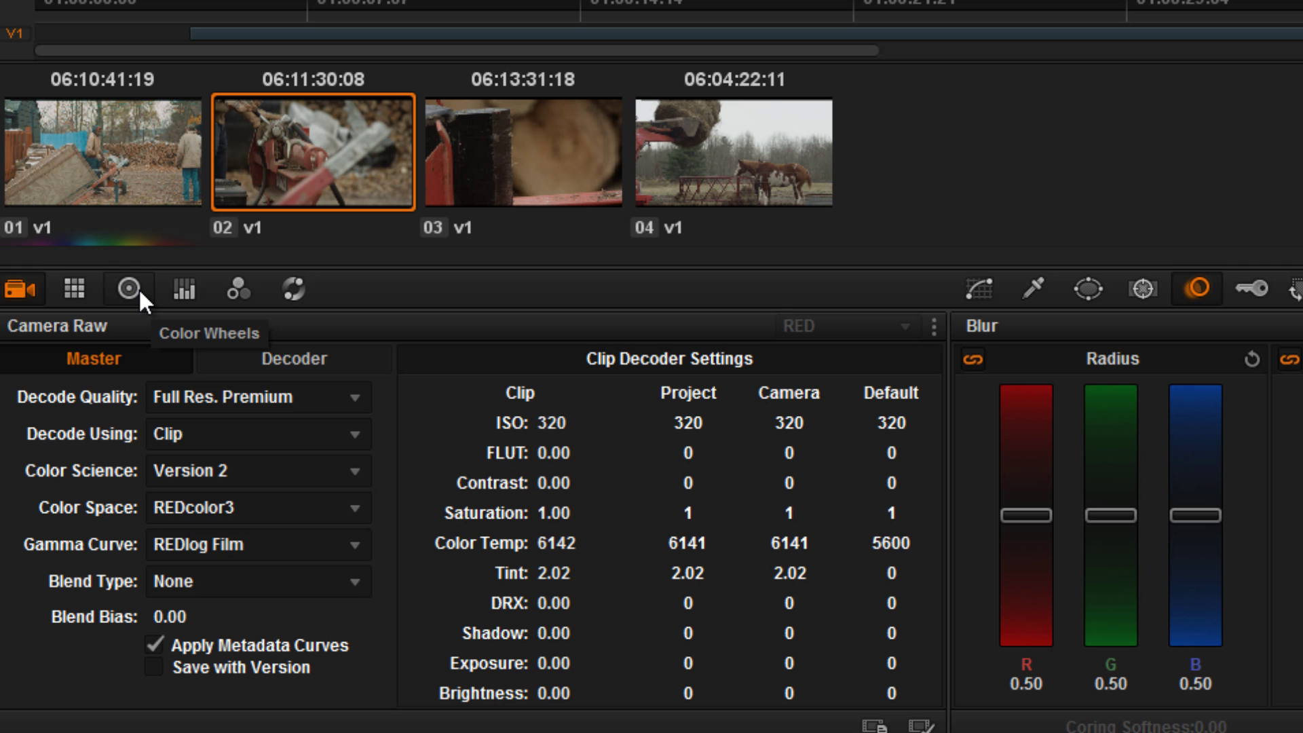
Step: Apply the 3D LUT 'M31 - LOG' from the LOG group to node 01
left_click(126, 289)
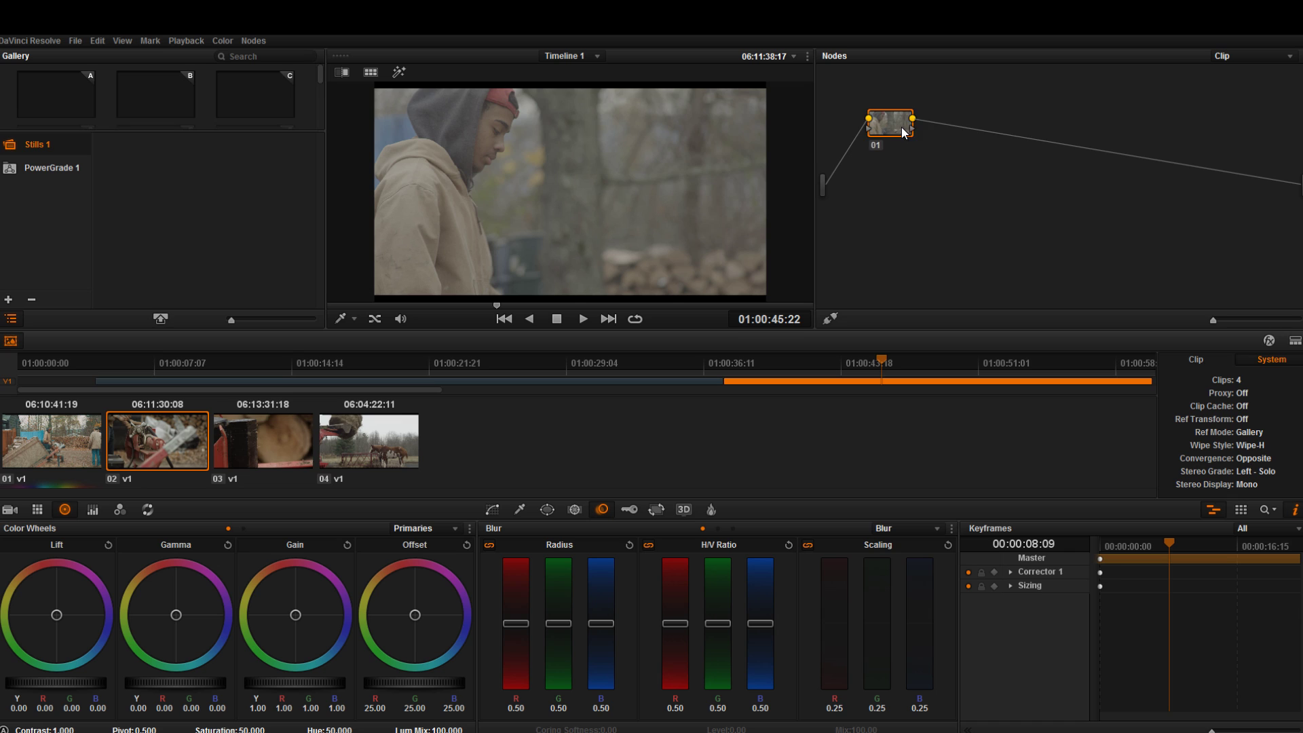
left_click_drag(901, 127, 888, 139)
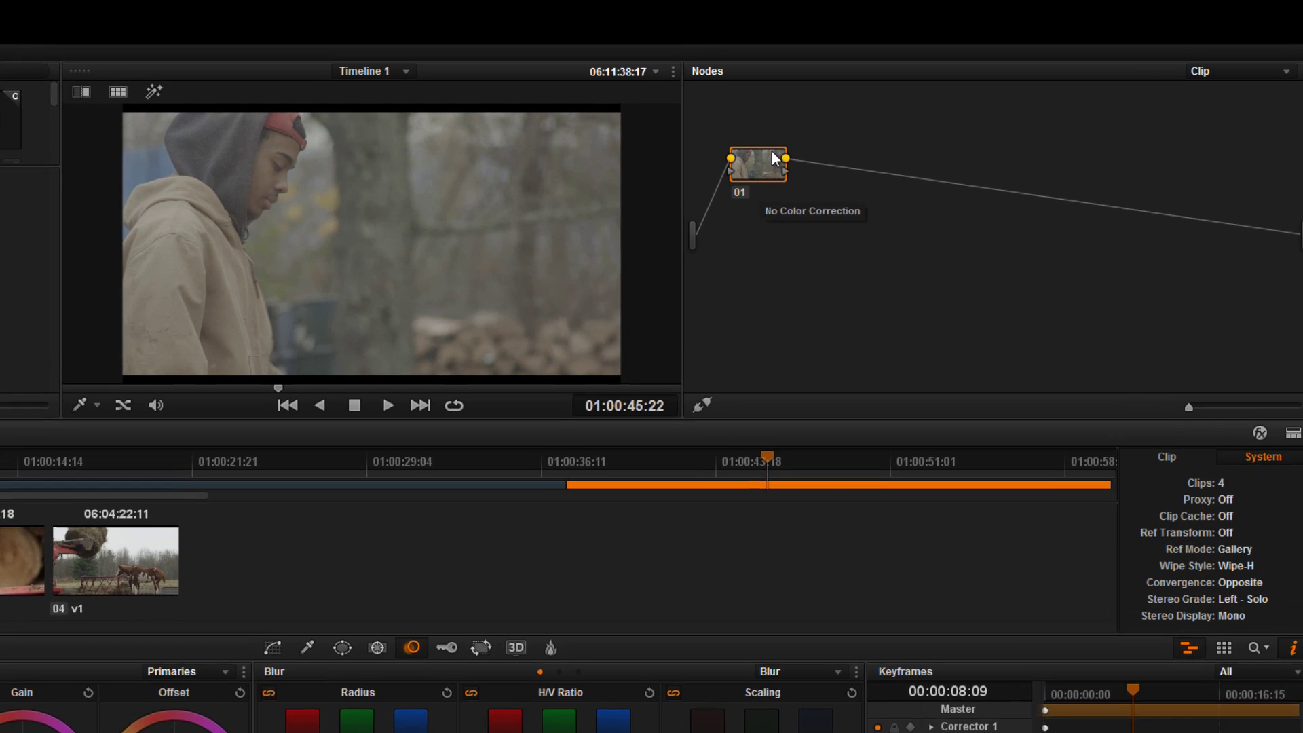
right_click(886, 123)
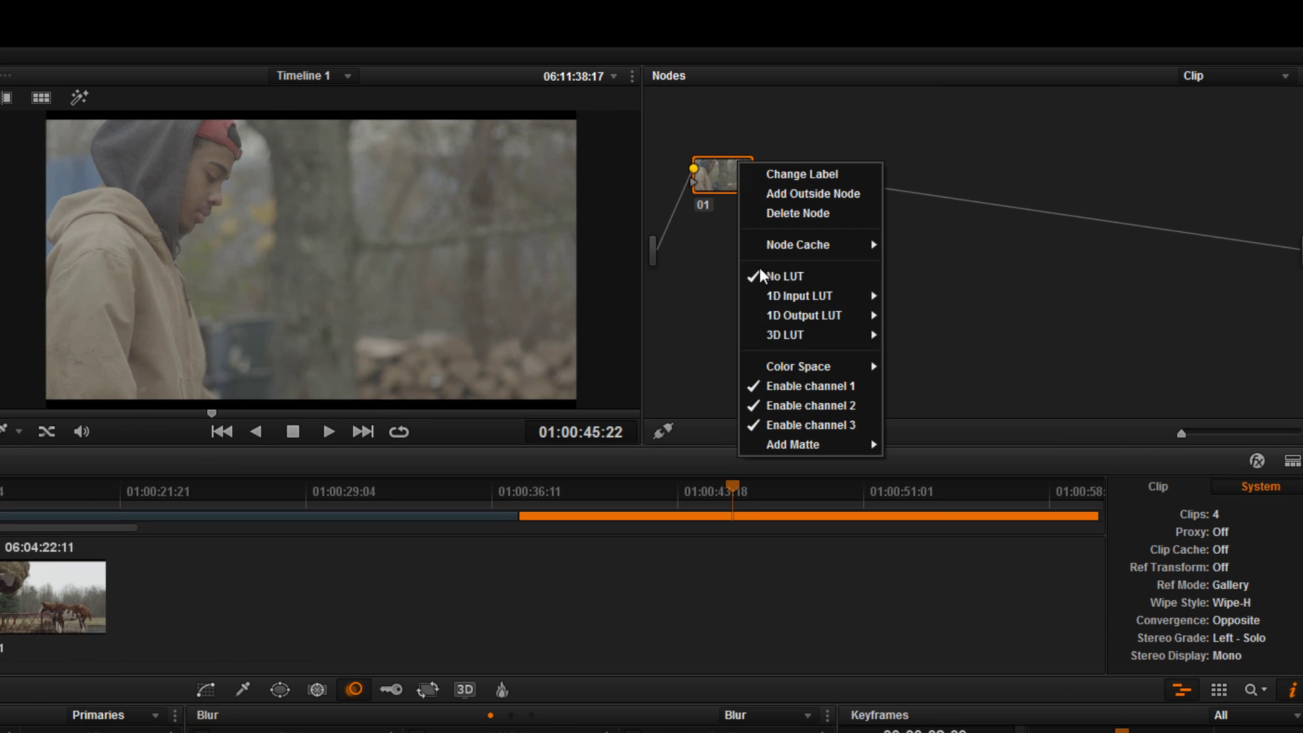
mouse_move(833, 337)
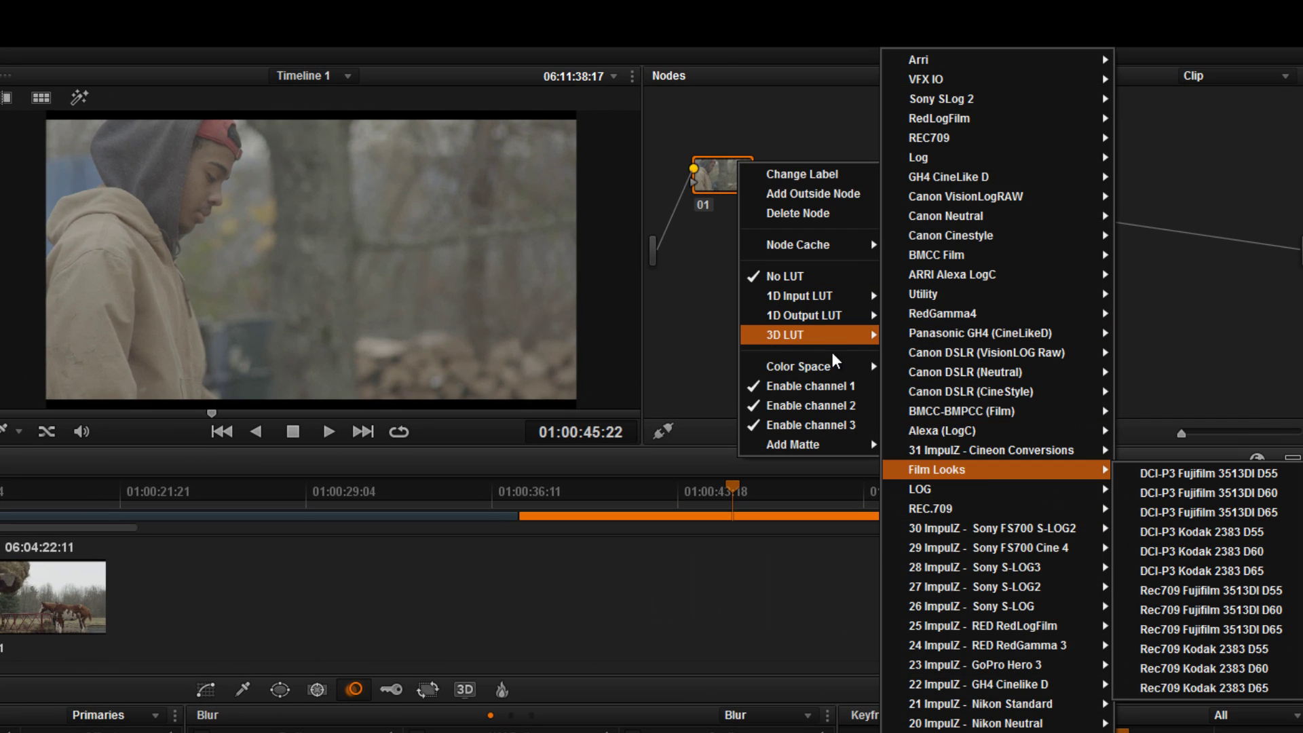
right_click(719, 167)
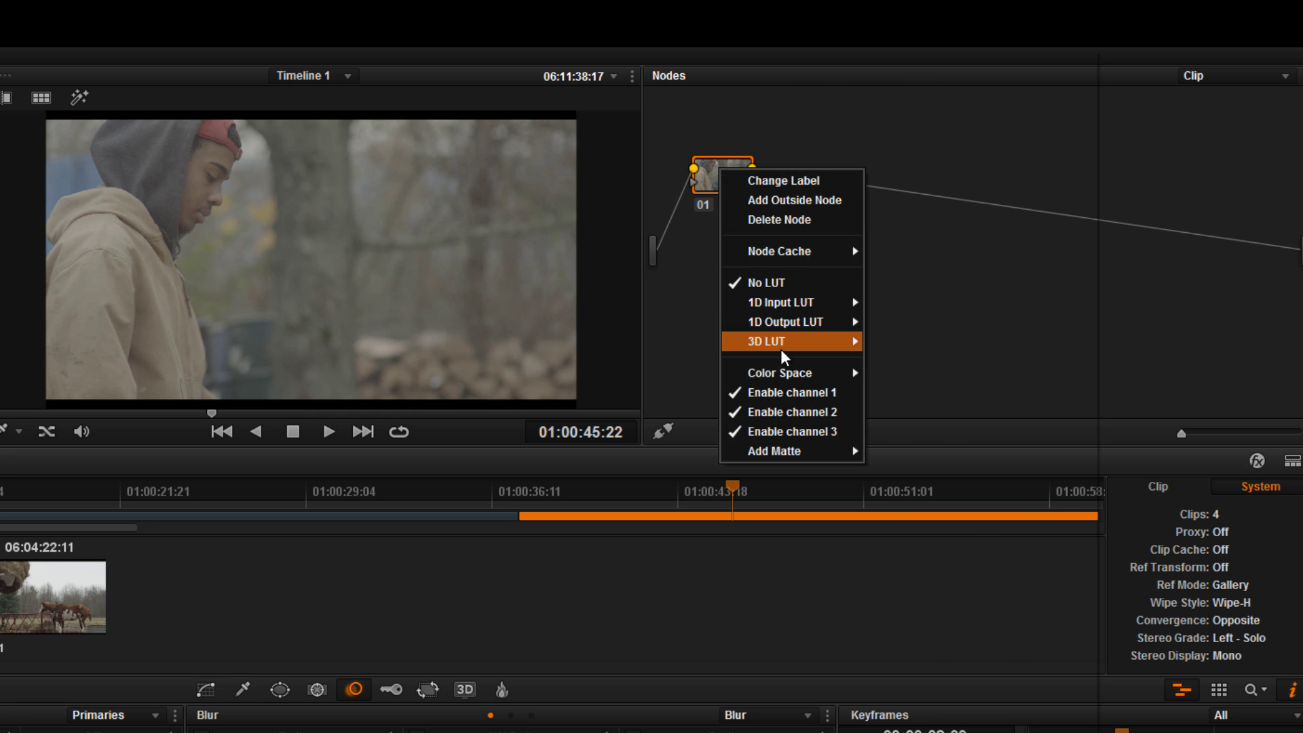
mouse_move(785, 355)
mouse_move(968, 495)
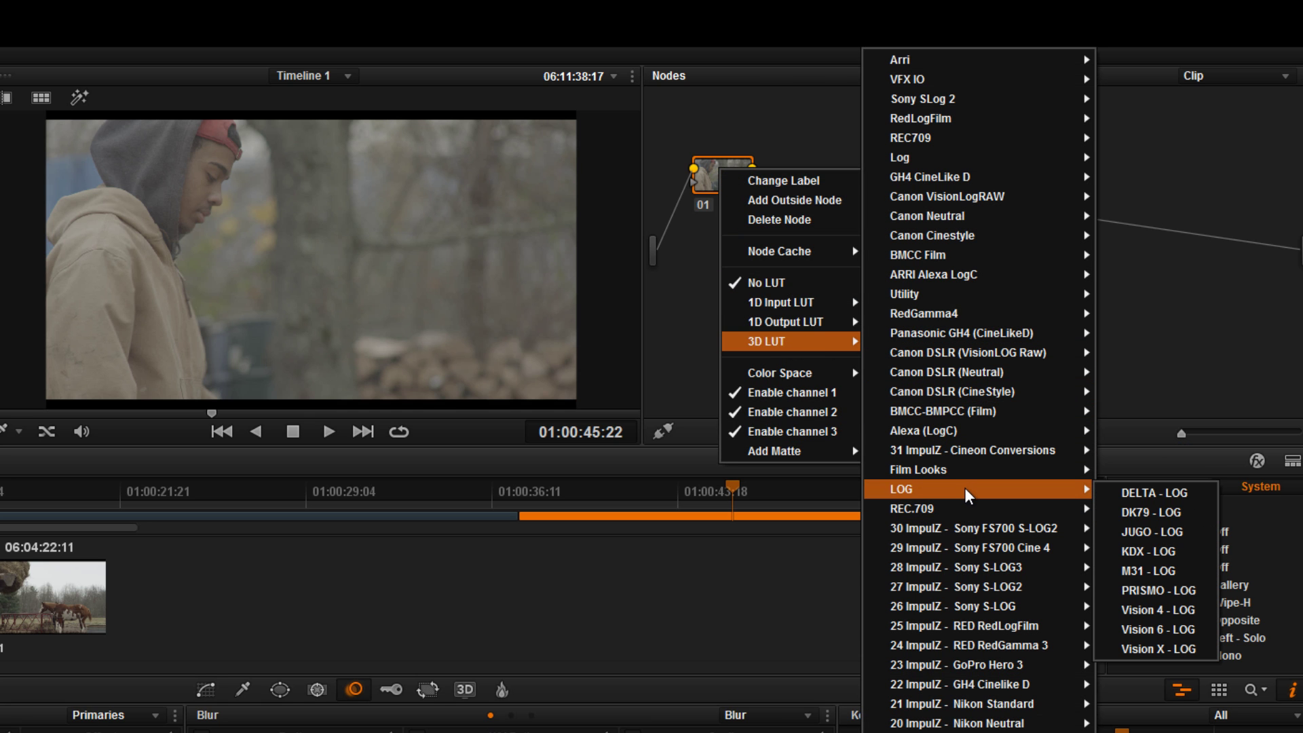
left_click(1151, 570)
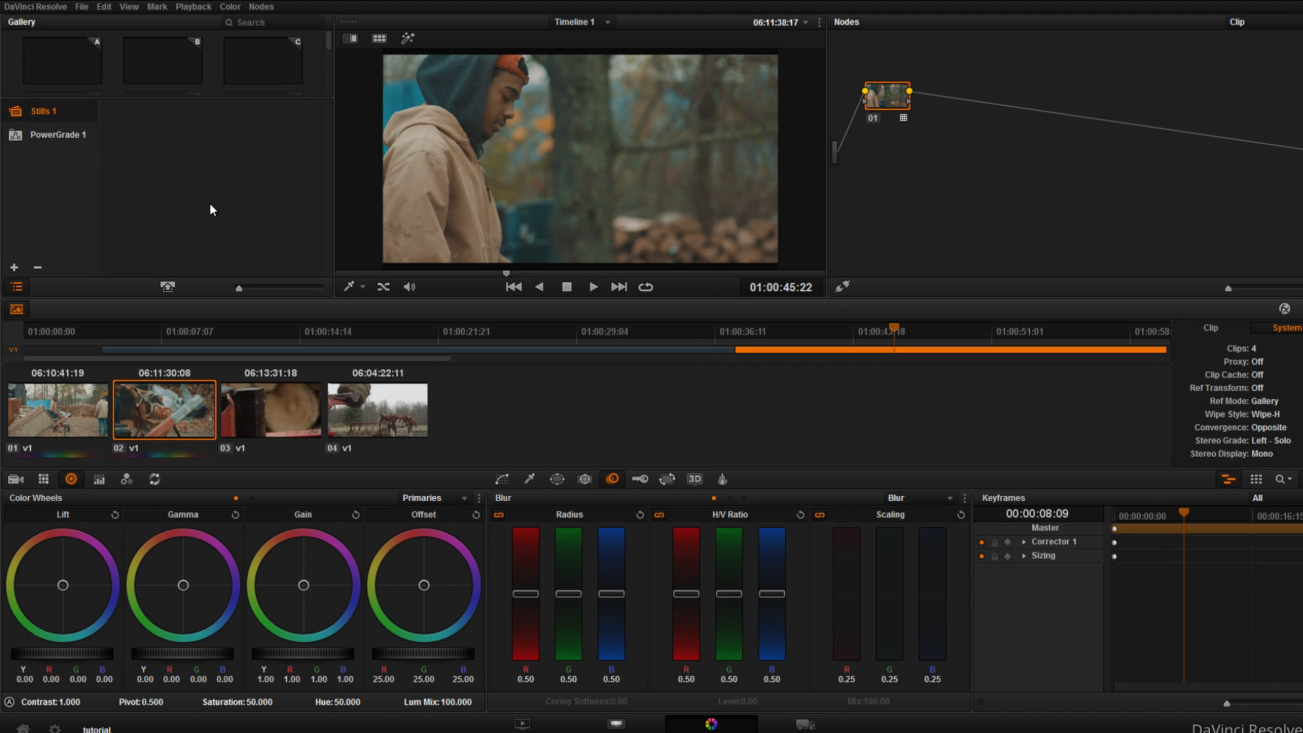
Step: Preview the LUT full-size, then set Saturation to 40
key("alt+f")
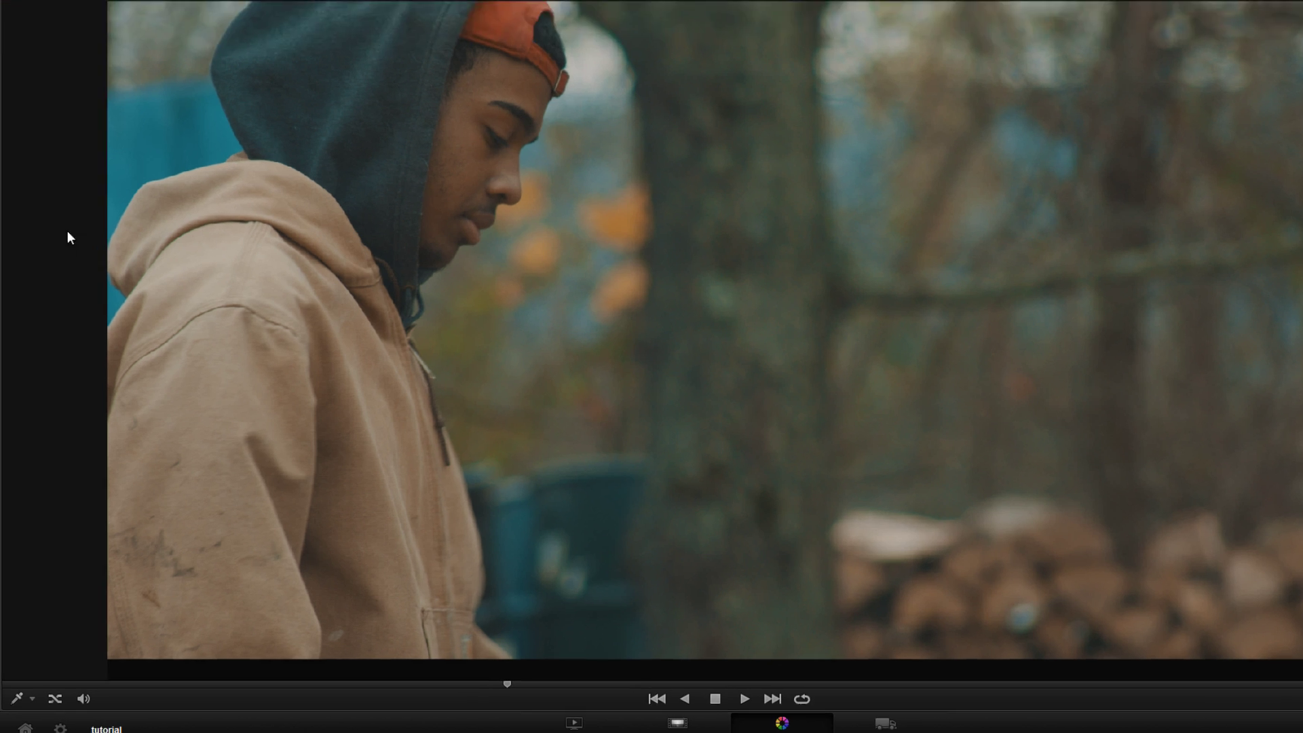
key("alt+f")
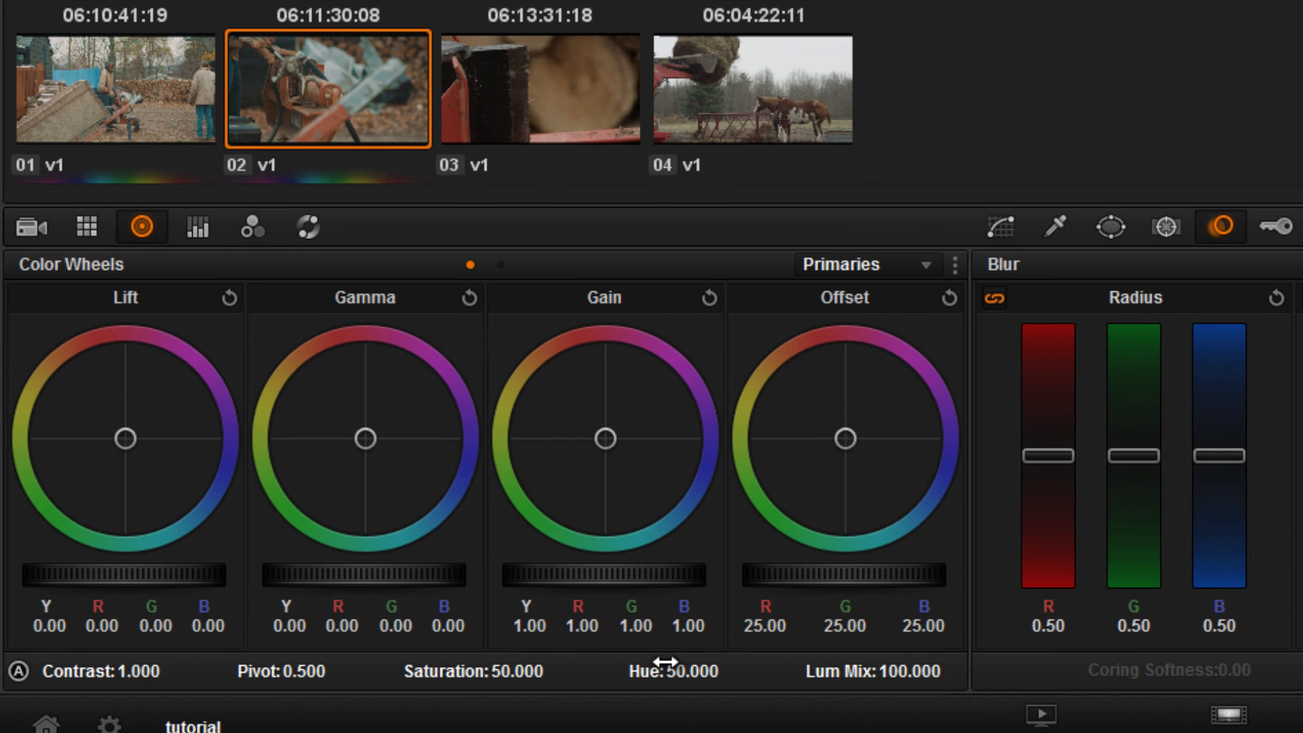
left_click(512, 672)
type("40")
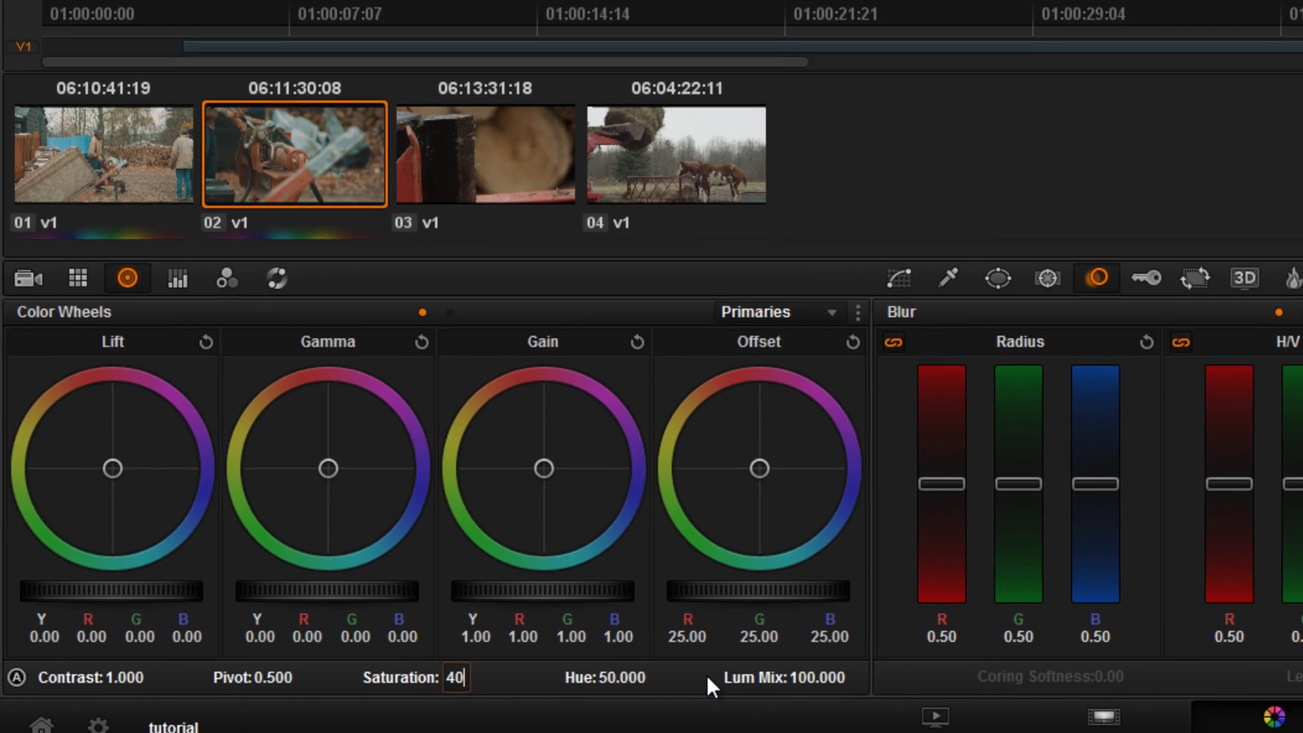
key("Return")
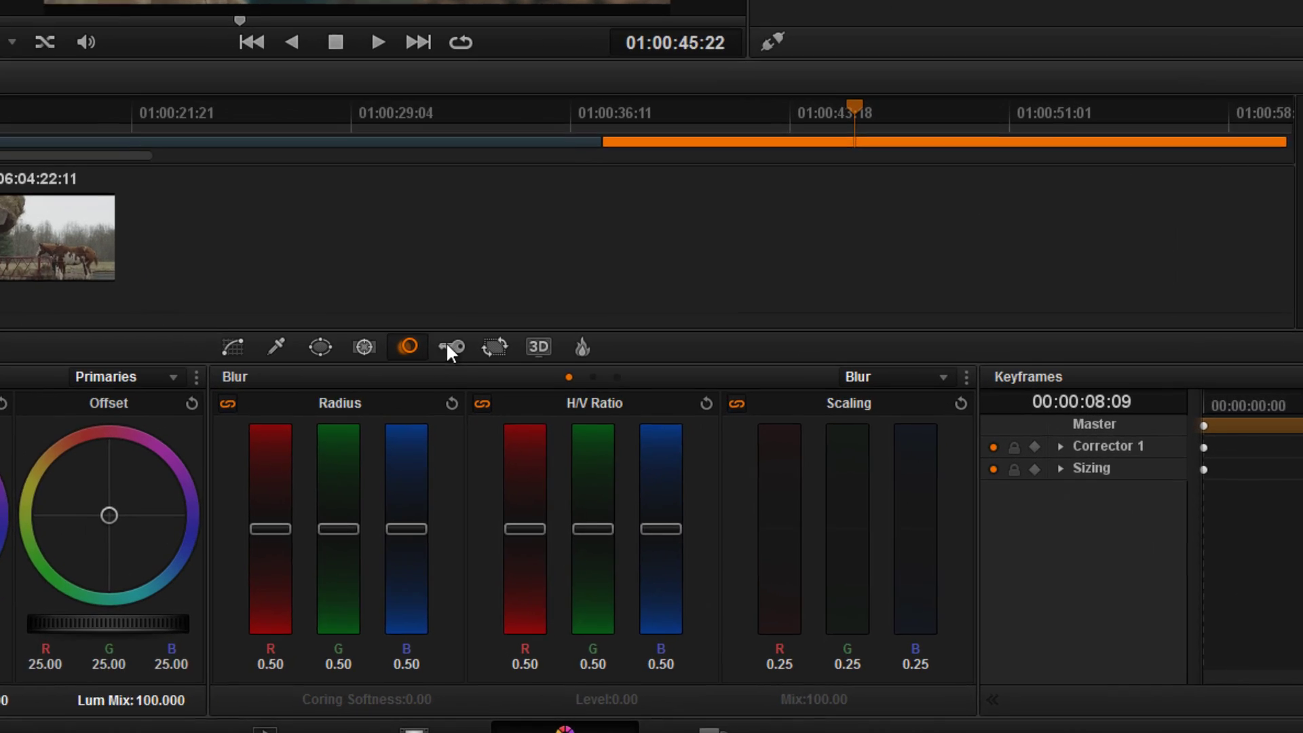
Step: Set node 01's key Output Gain to 0.800 and check the result full-size
left_click(627, 484)
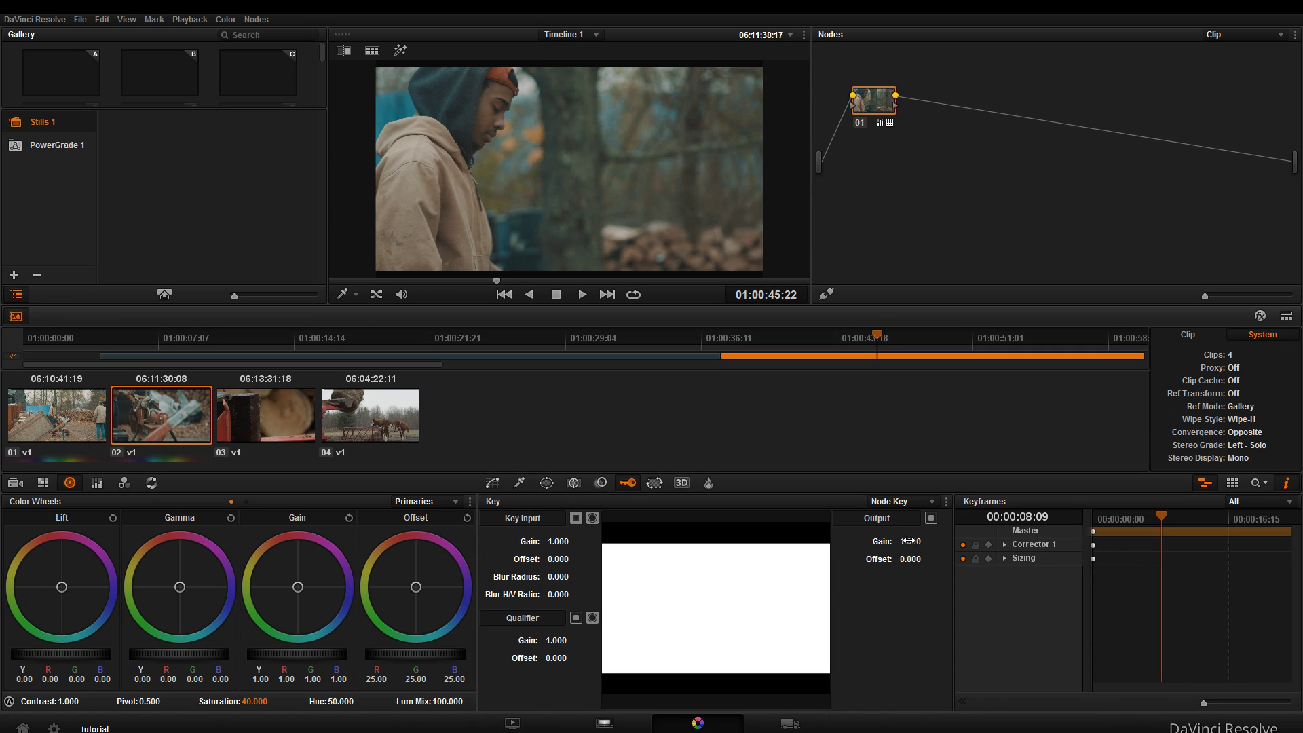
left_click(908, 541)
type("0.8")
key("Return")
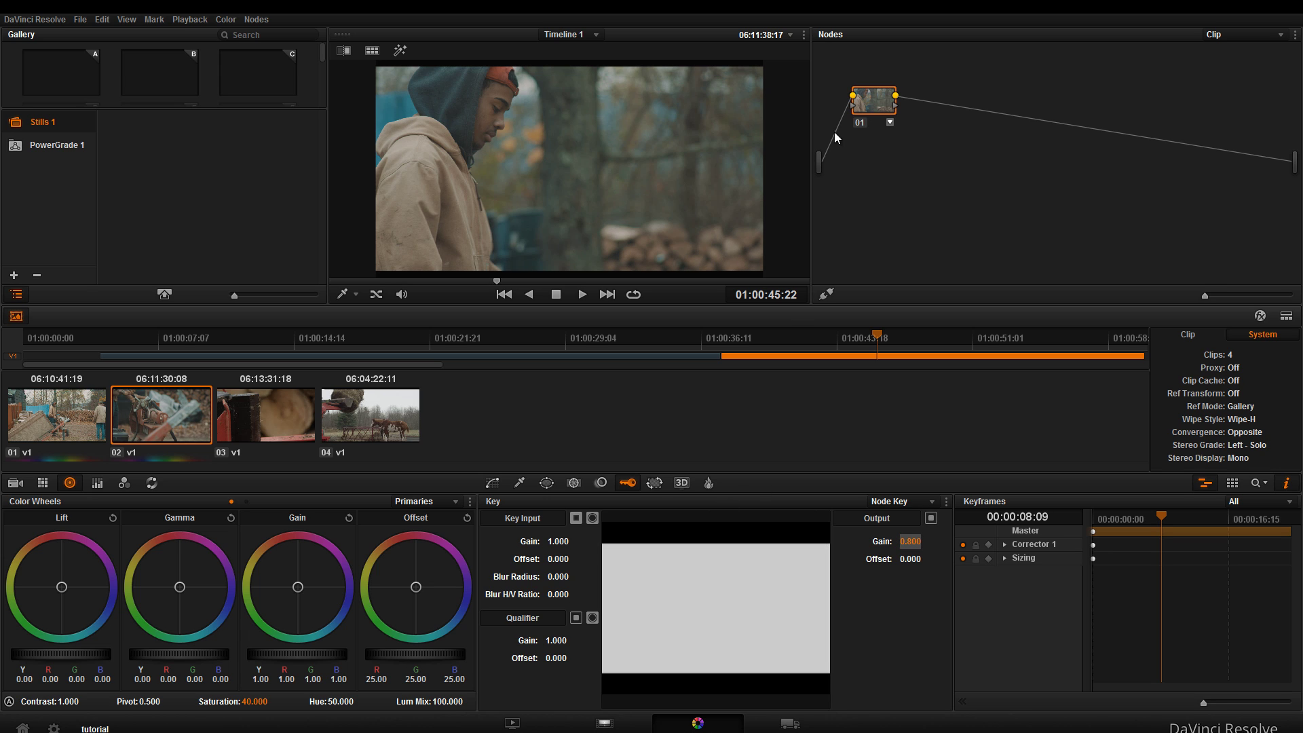
left_click_drag(881, 104, 874, 132)
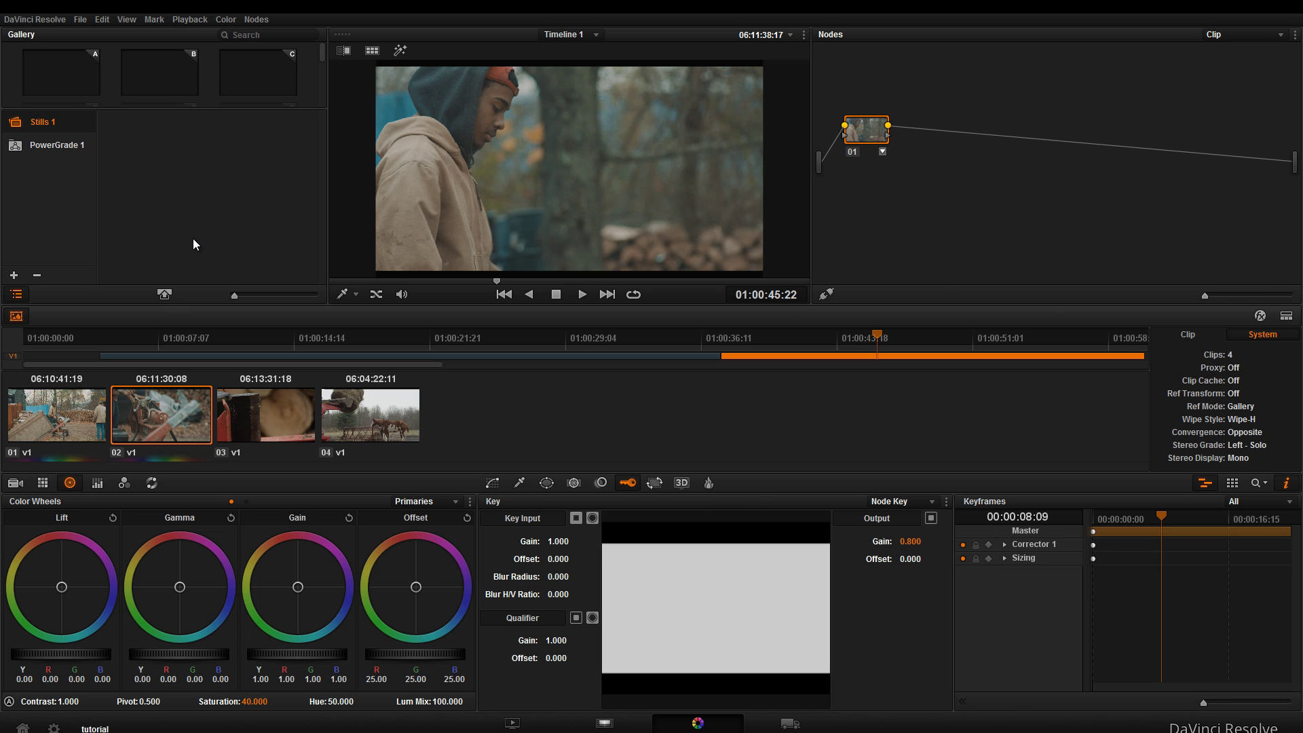
key("alt+f")
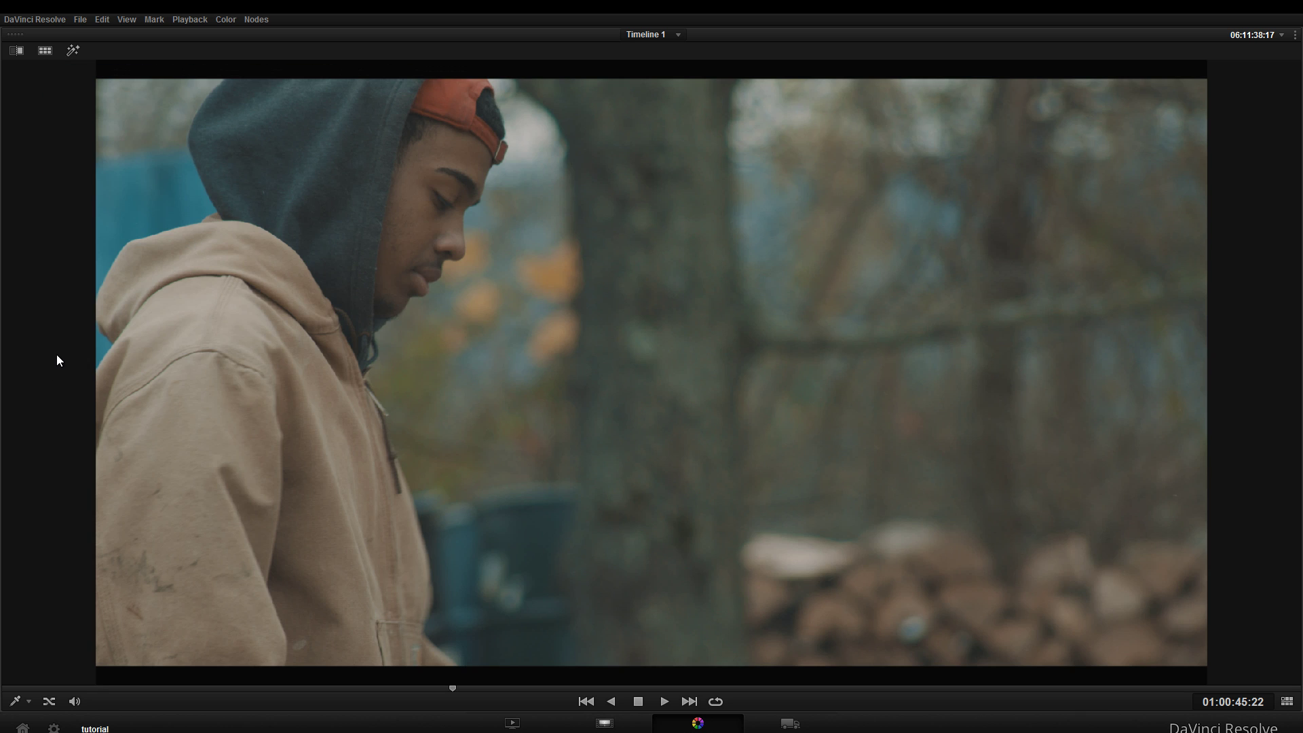
key("alt+f")
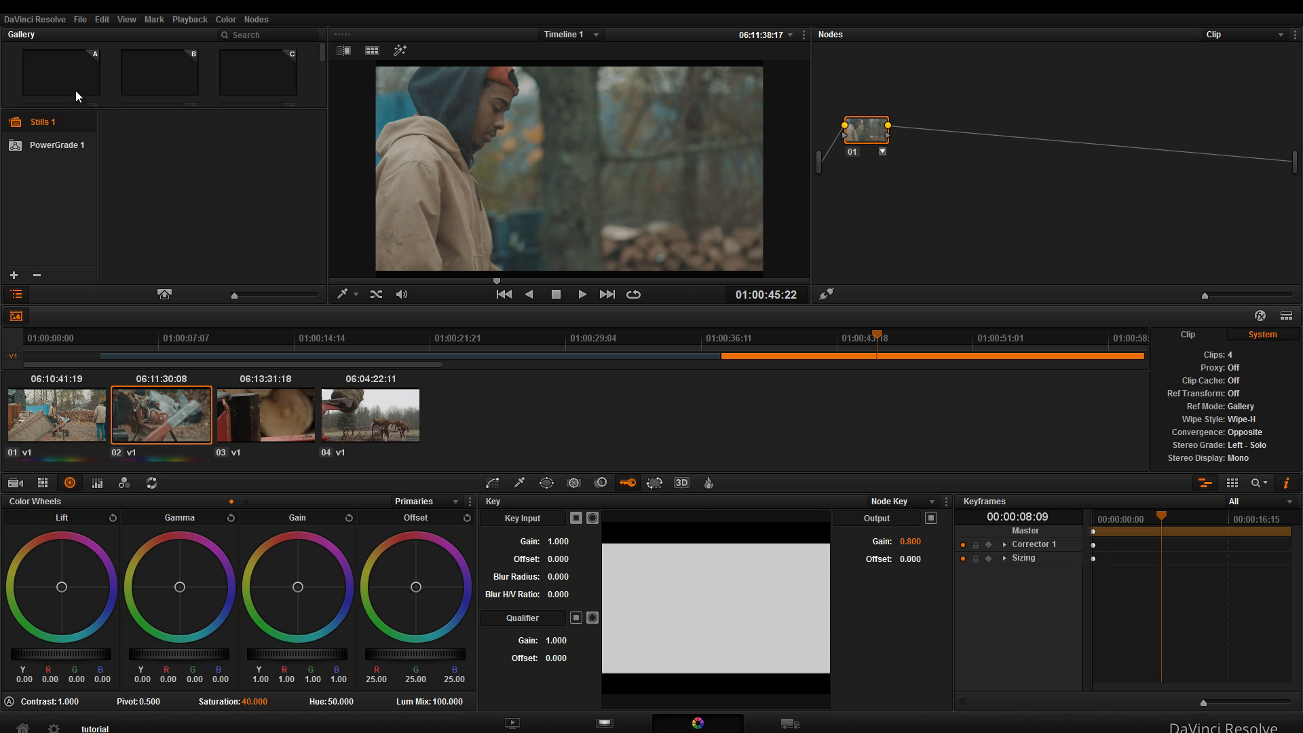
Step: Add a second node, 02, after node 01
left_click(263, 19)
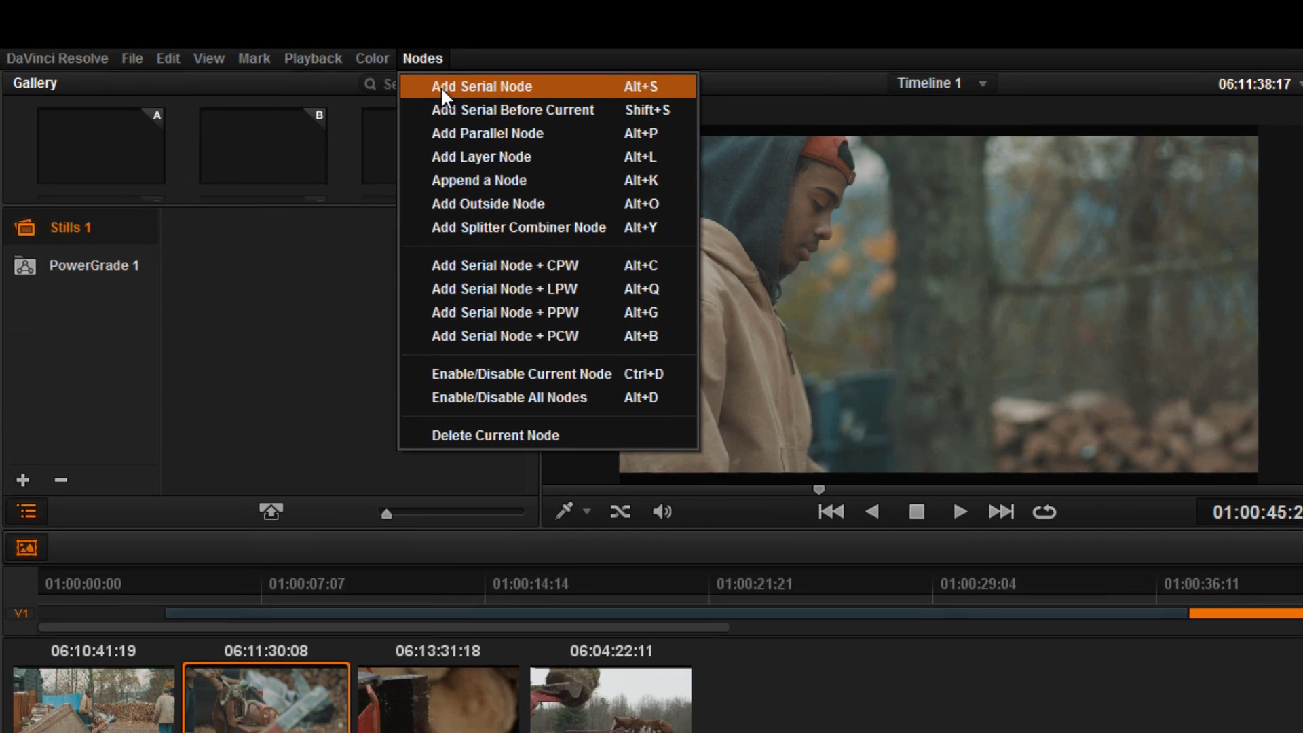
left_click(447, 87)
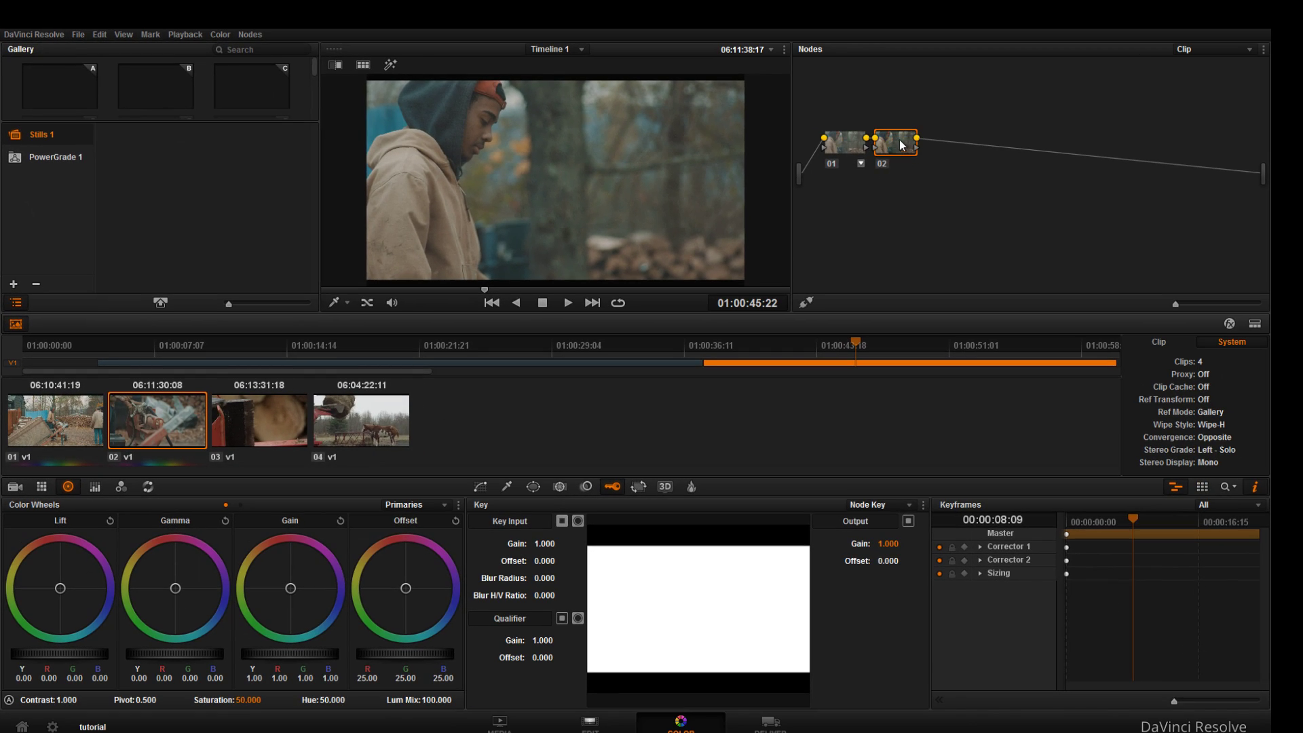
left_click_drag(902, 145, 924, 130)
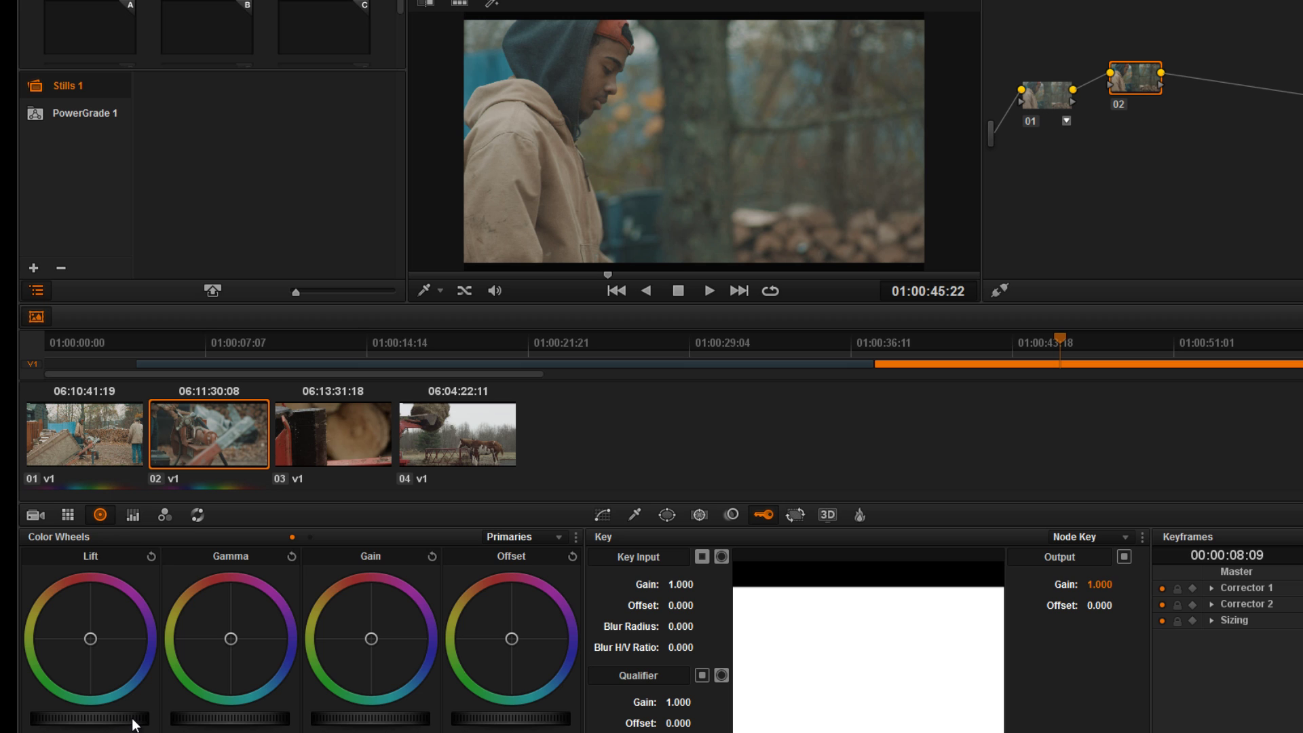
Step: Set node 02's Lift -0.07, Gamma 0.02 and Gain 1.39, then preview full-size
mouse_move(98, 722)
left_mouse_down()
mouse_move(75, 724)
mouse_move(112, 726)
left_mouse_up()
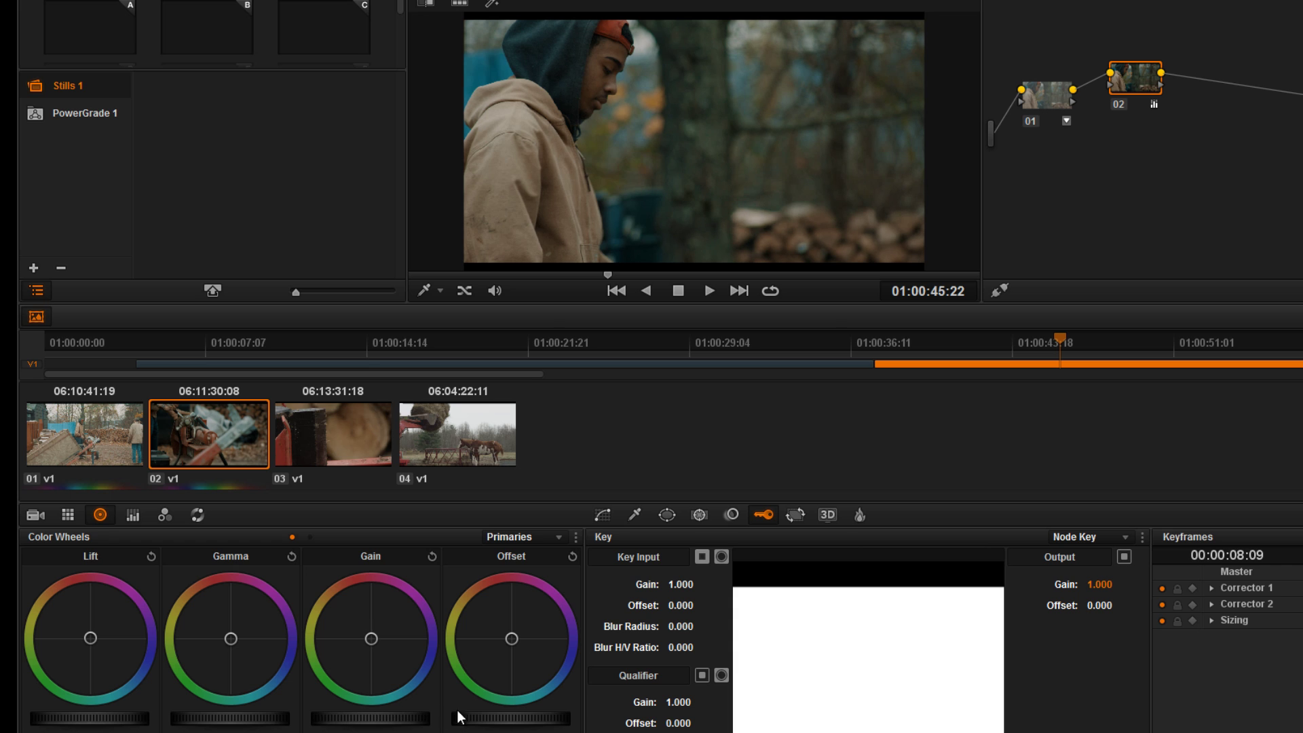
left_click_drag(358, 721, 440, 714)
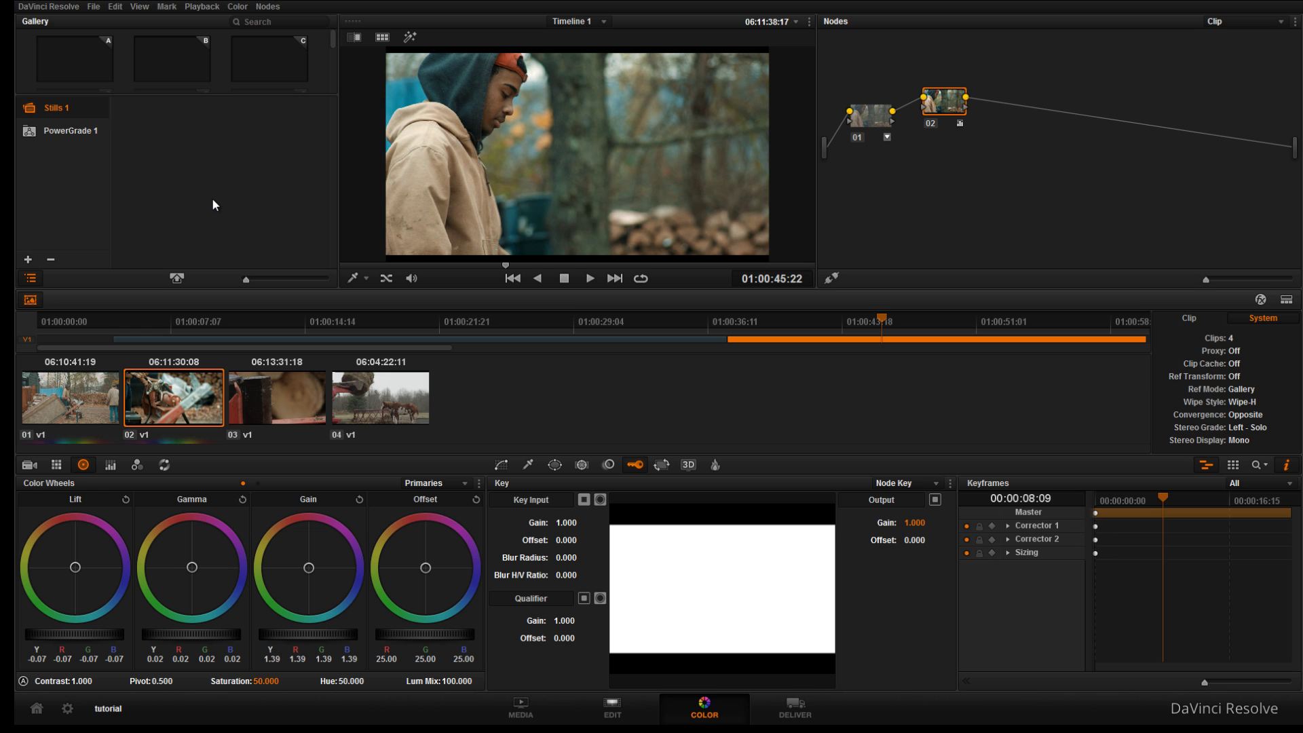
key("alt+f")
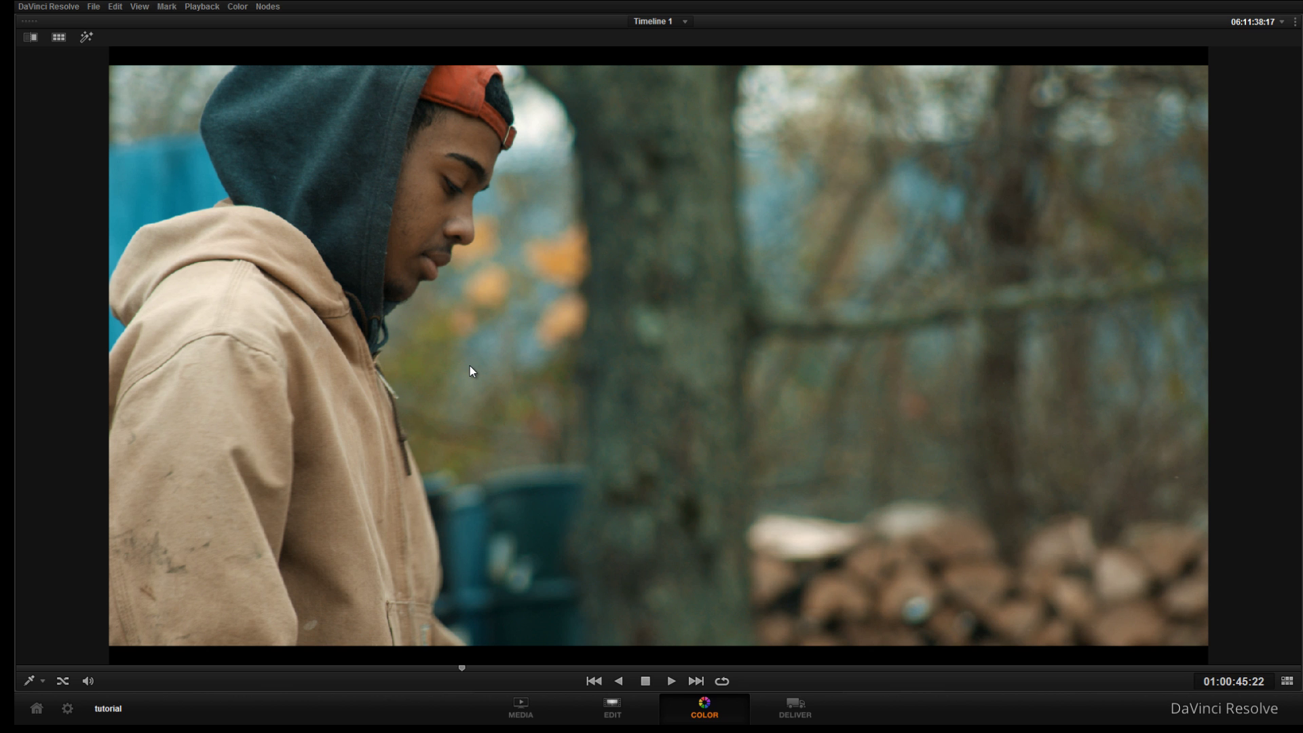
key("alt+f")
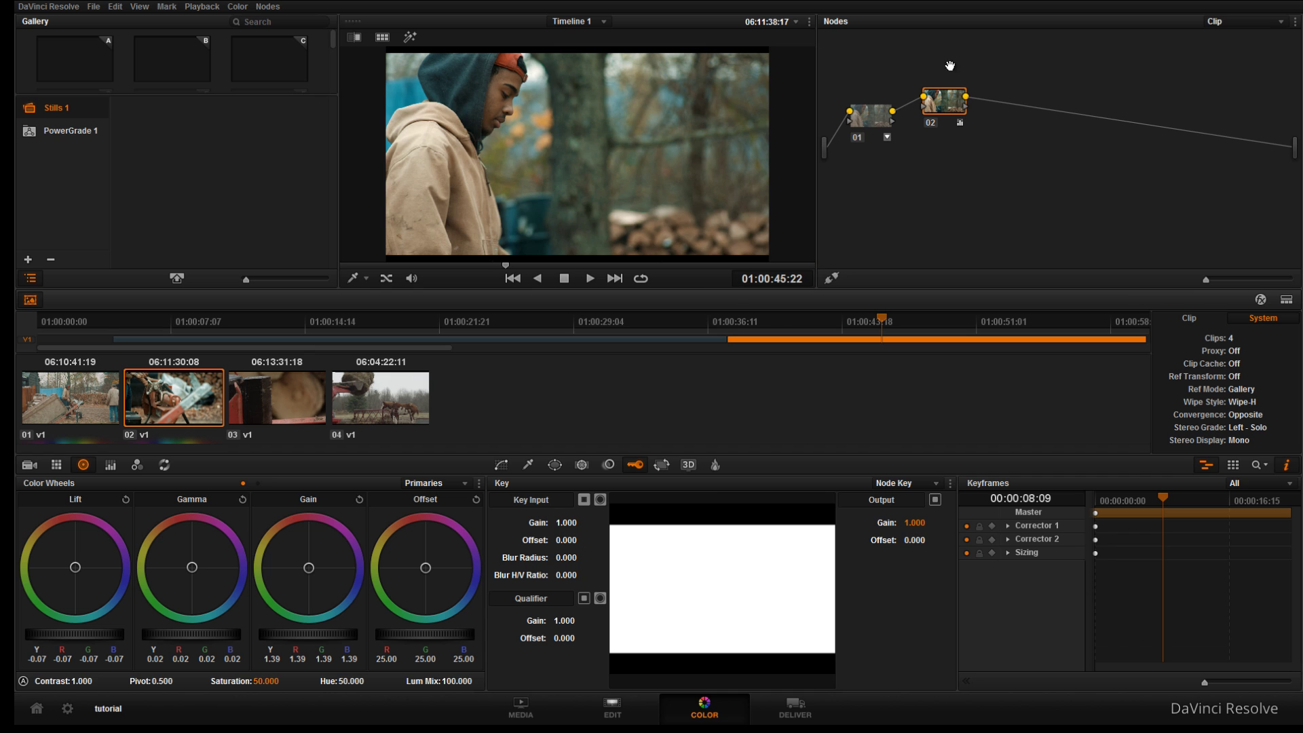
Step: Add a serial node 03 after node 02
left_click_drag(942, 107, 926, 93)
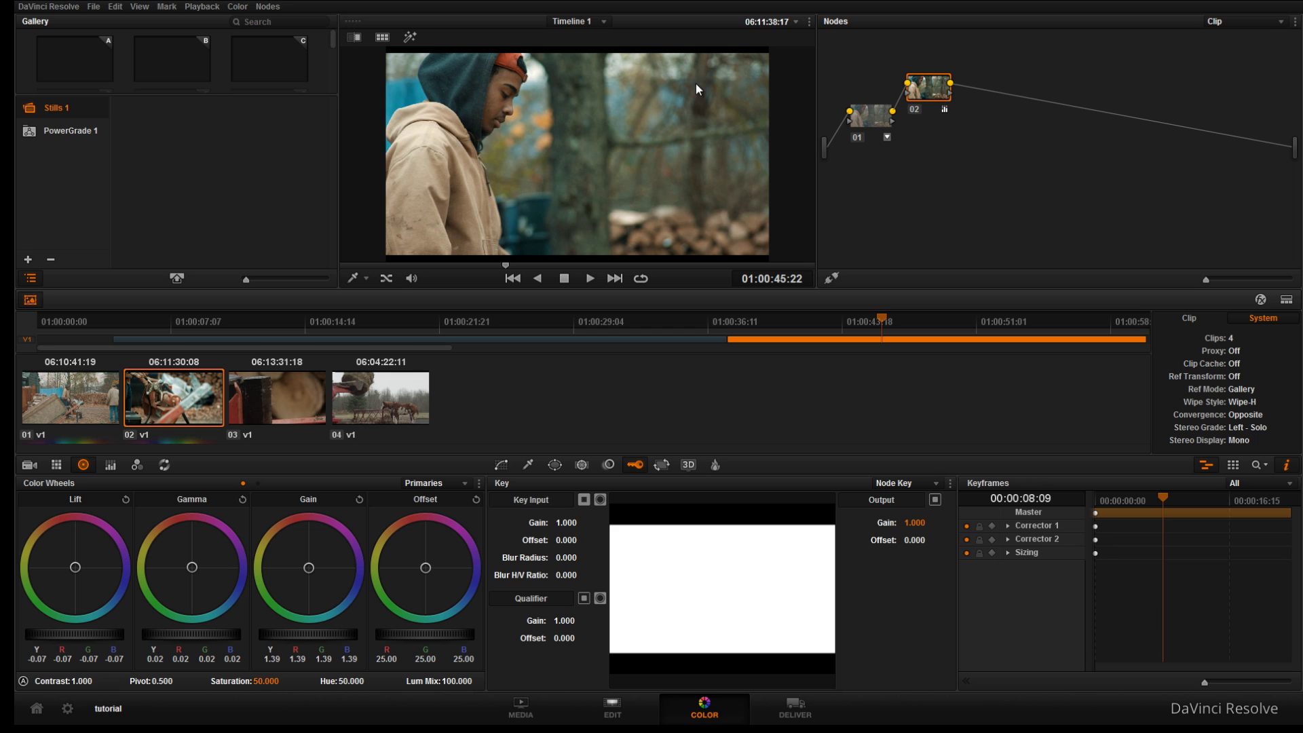
left_click(268, 7)
left_click(299, 21)
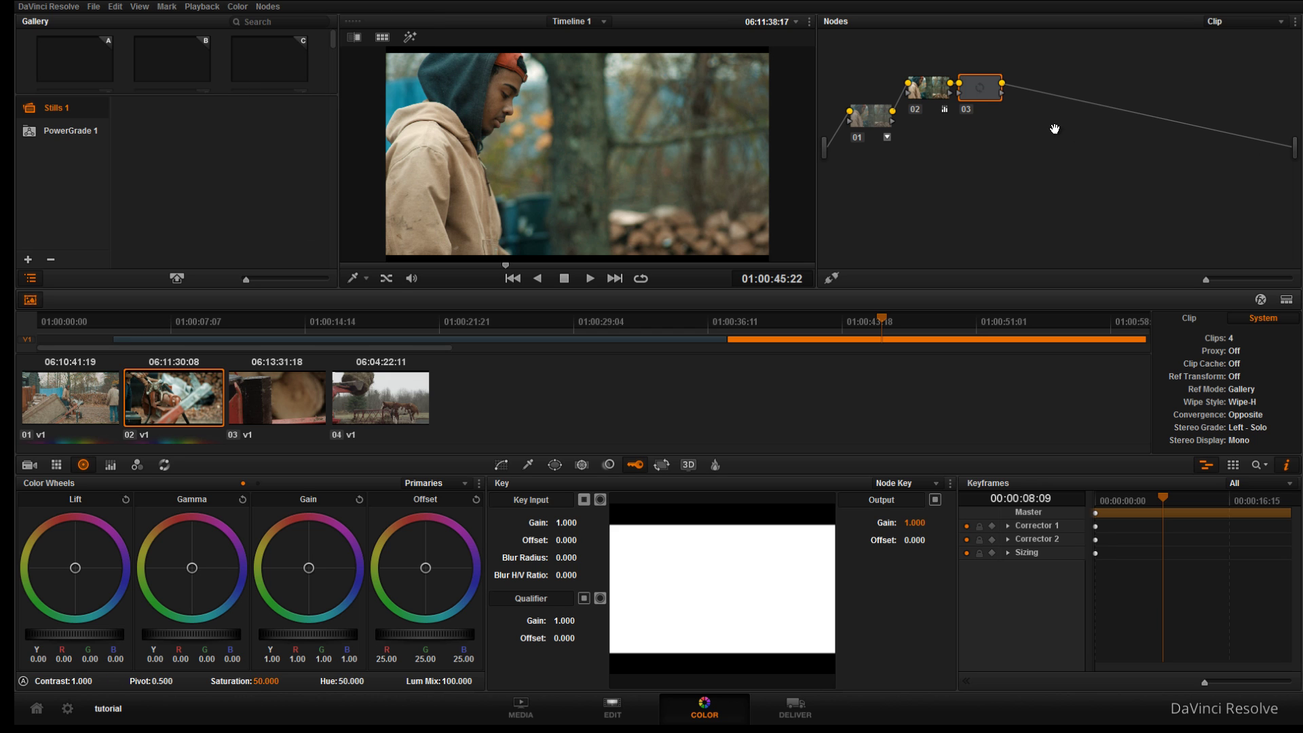
left_click_drag(984, 104, 1011, 131)
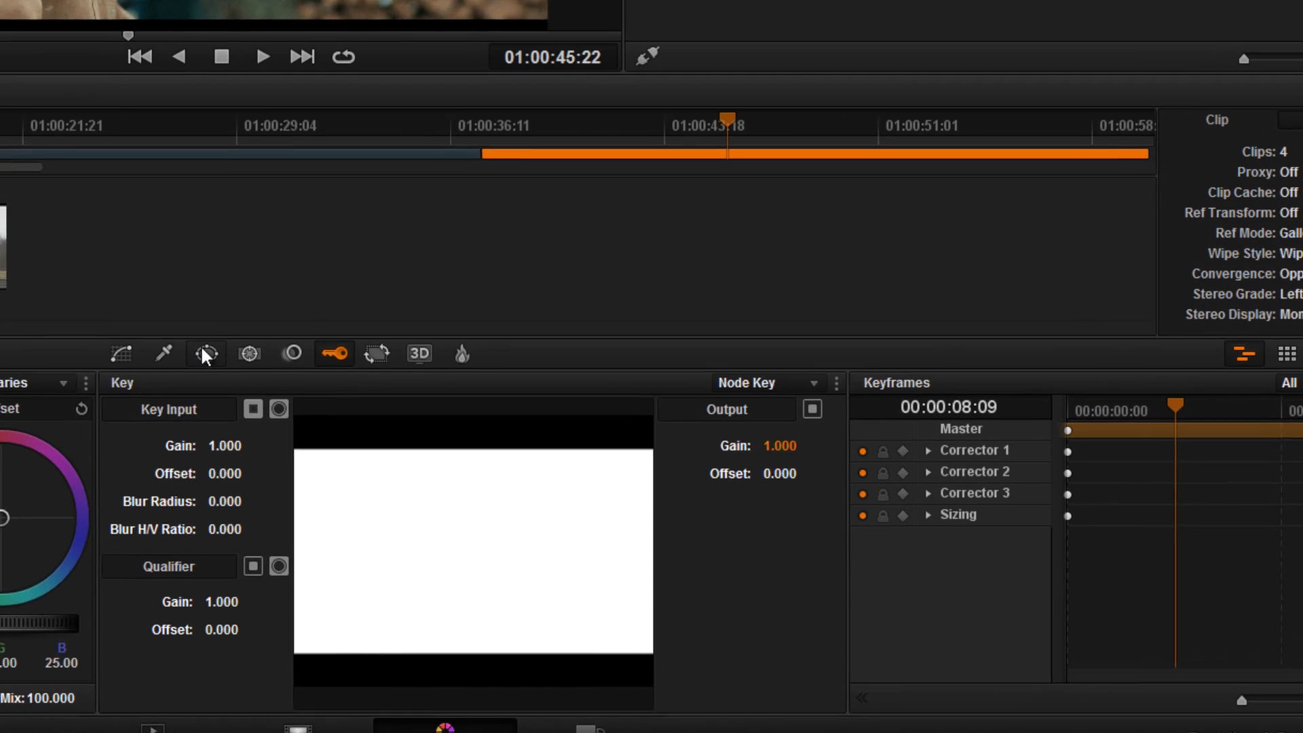
Step: Place an inverted oval circle window with Soft 1 over the man's face
left_click(554, 465)
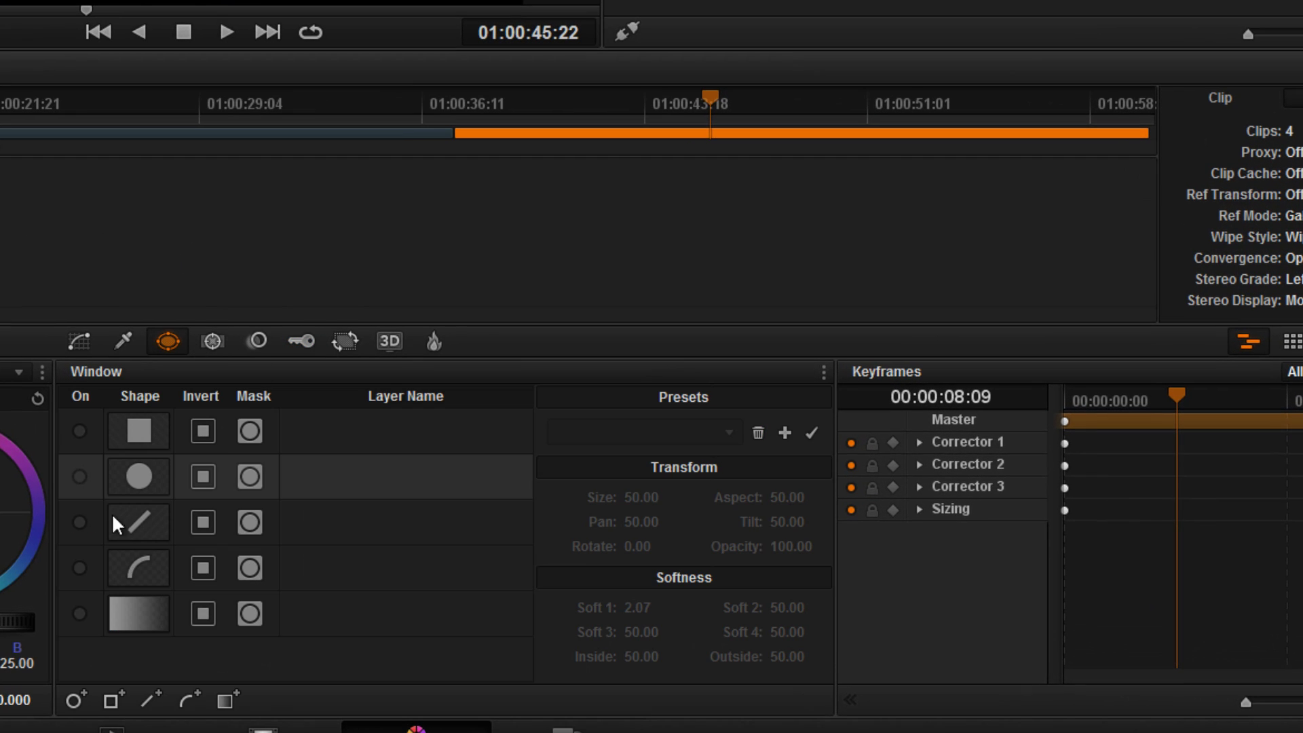
left_click(79, 477)
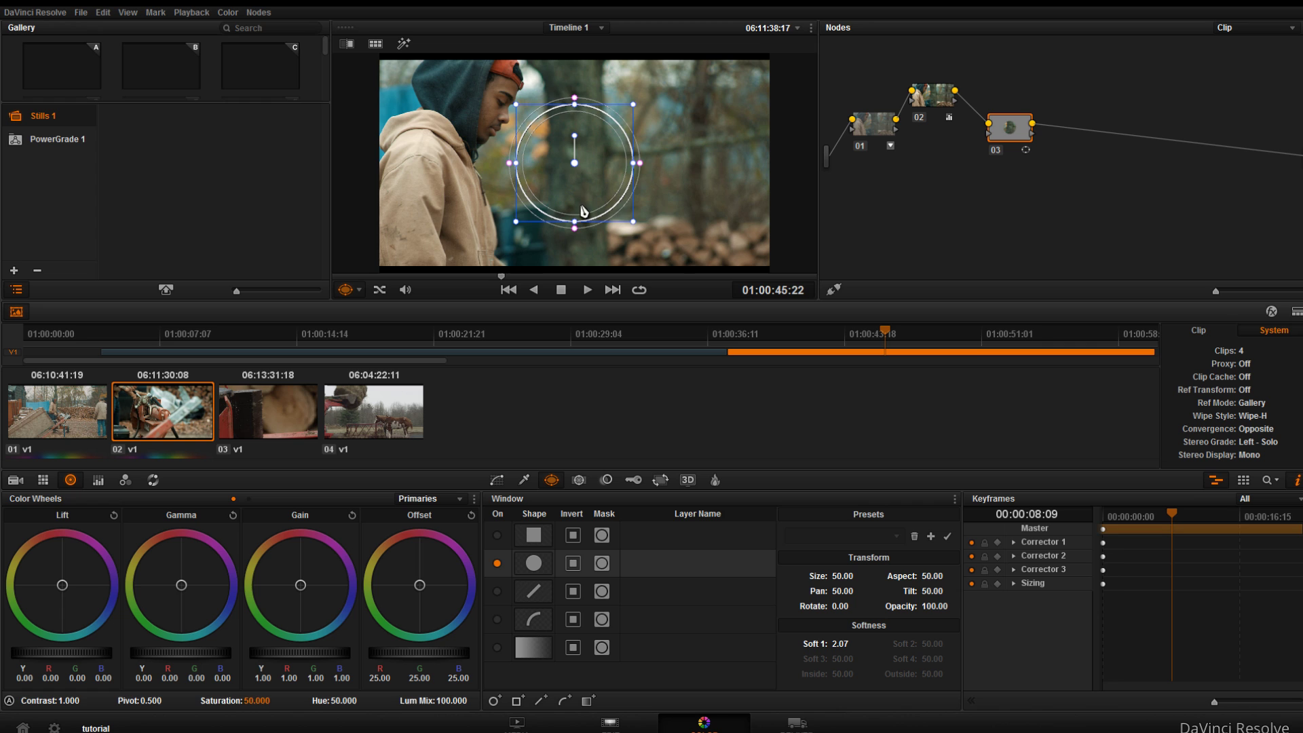
left_click_drag(536, 158, 433, 102)
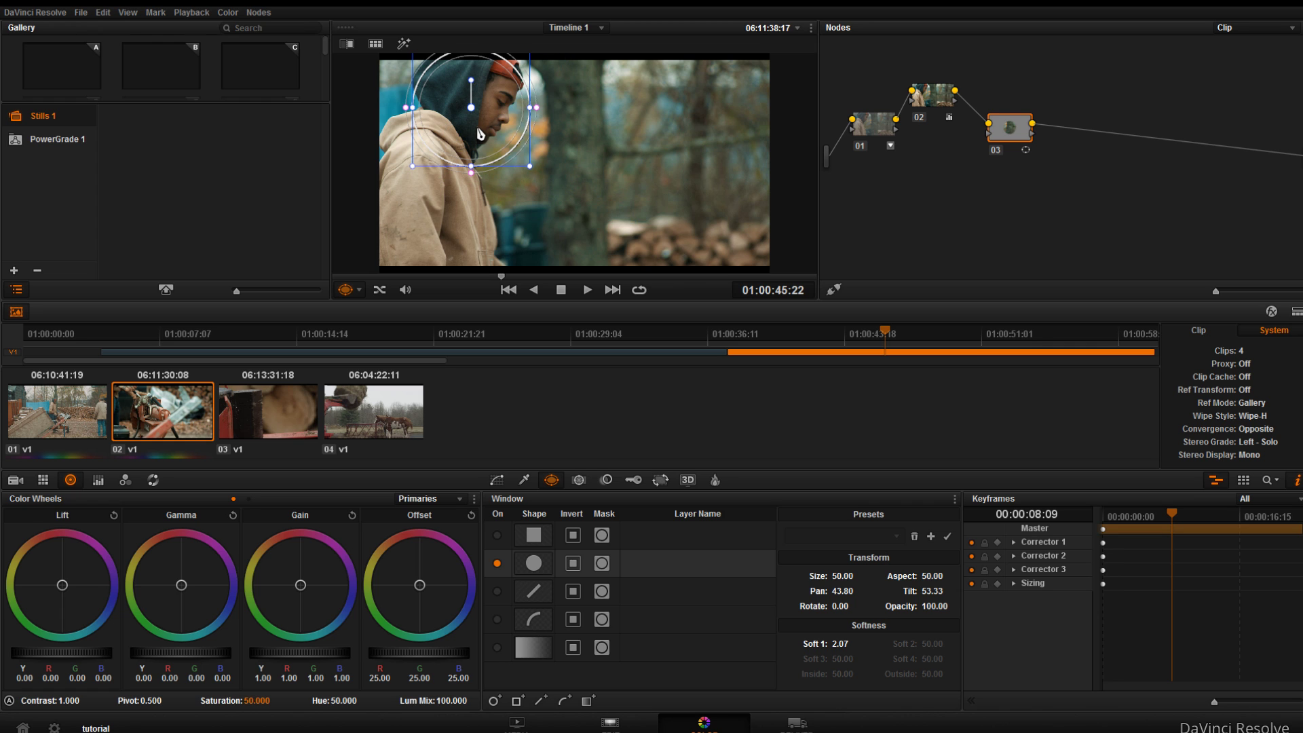
left_click_drag(533, 109, 520, 107)
left_click_drag(840, 643, 864, 642)
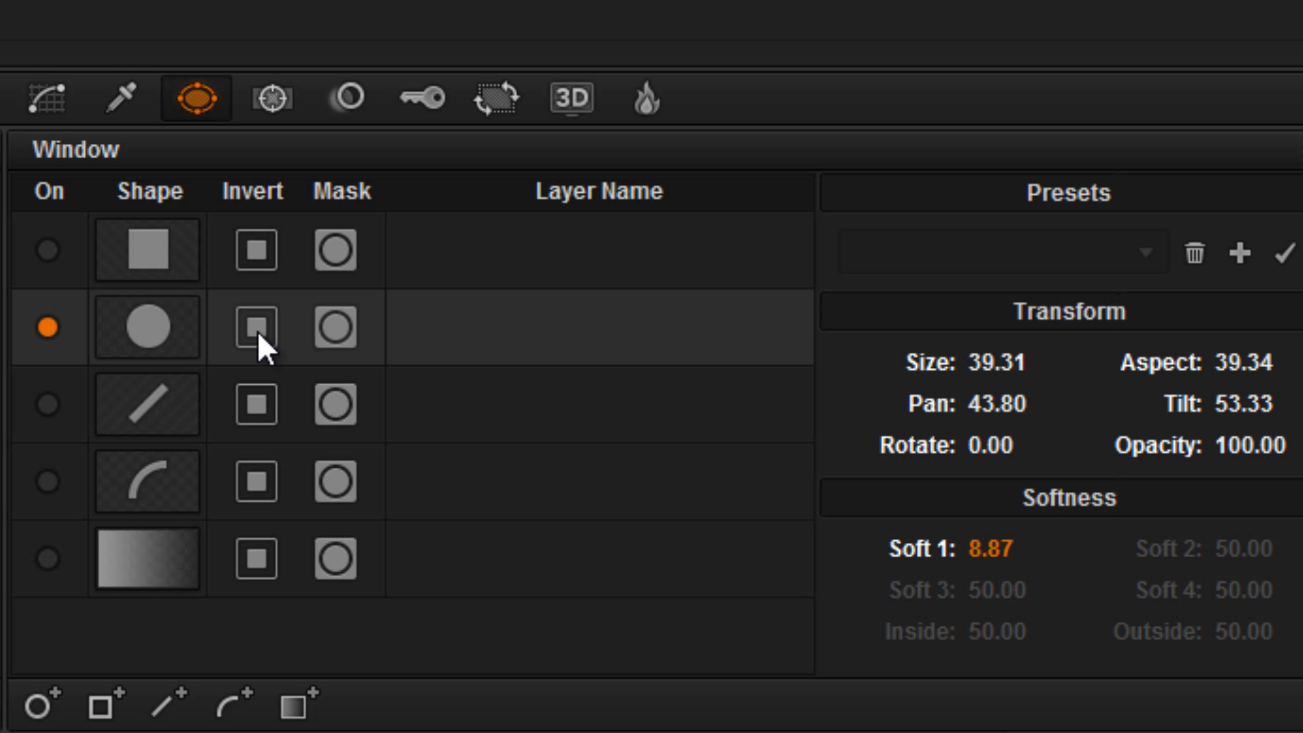
left_click(258, 331)
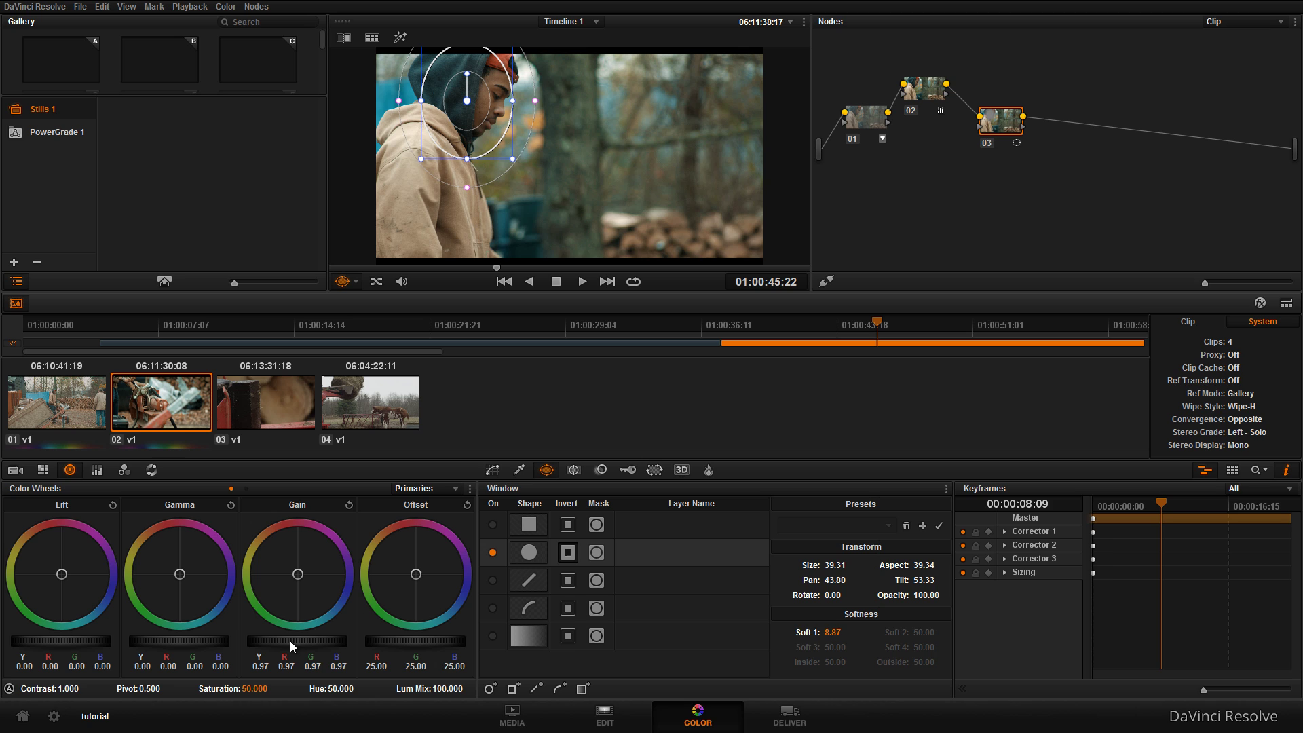
Step: Lower Gain to 0.94 outside the face, hide the window outline, and enlarge the viewer
left_click_drag(290, 641, 286, 640)
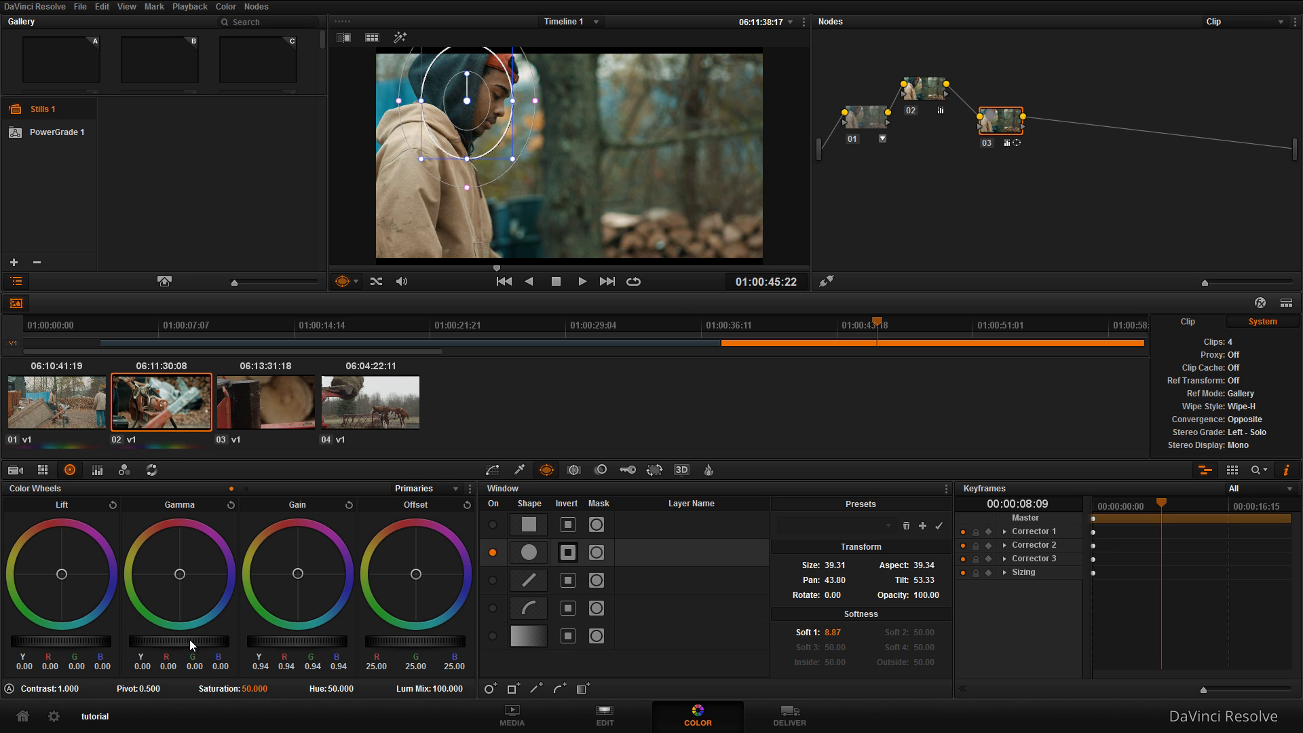
left_click_drag(186, 638, 182, 637)
left_click(350, 284)
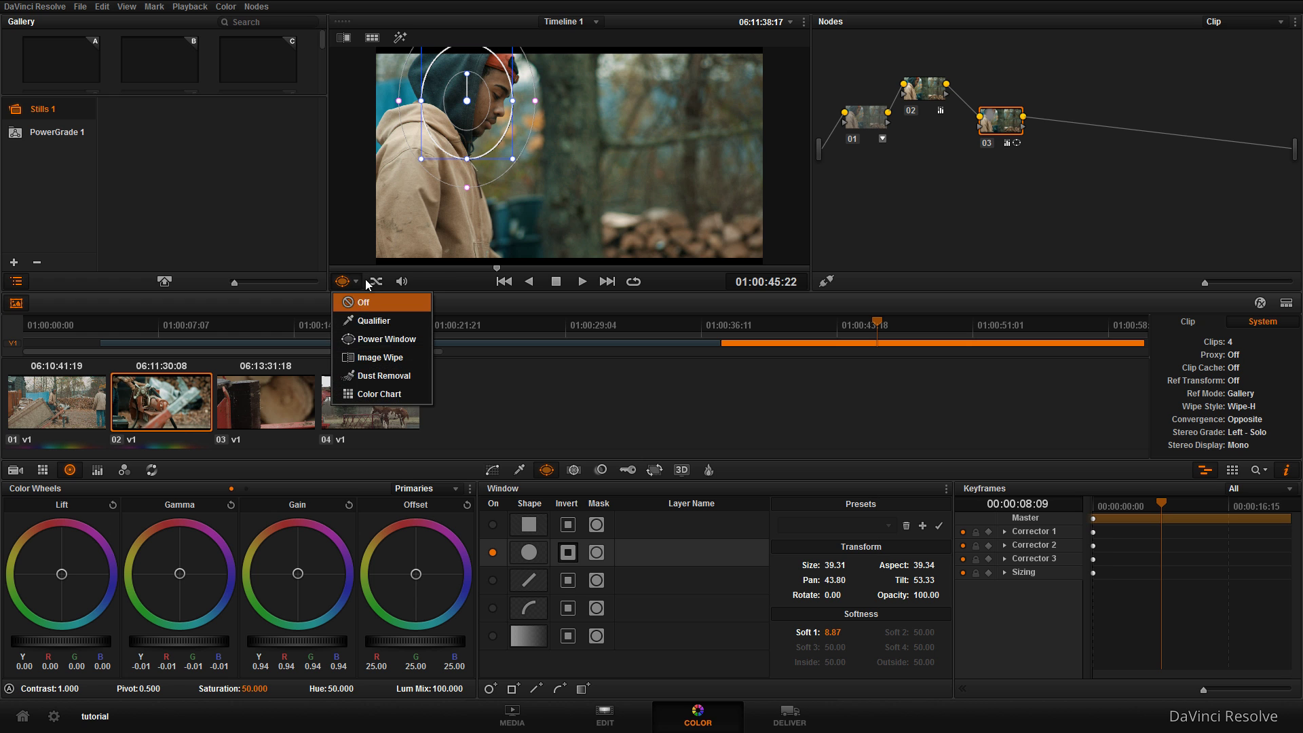
left_click(370, 296)
key("shift+f")
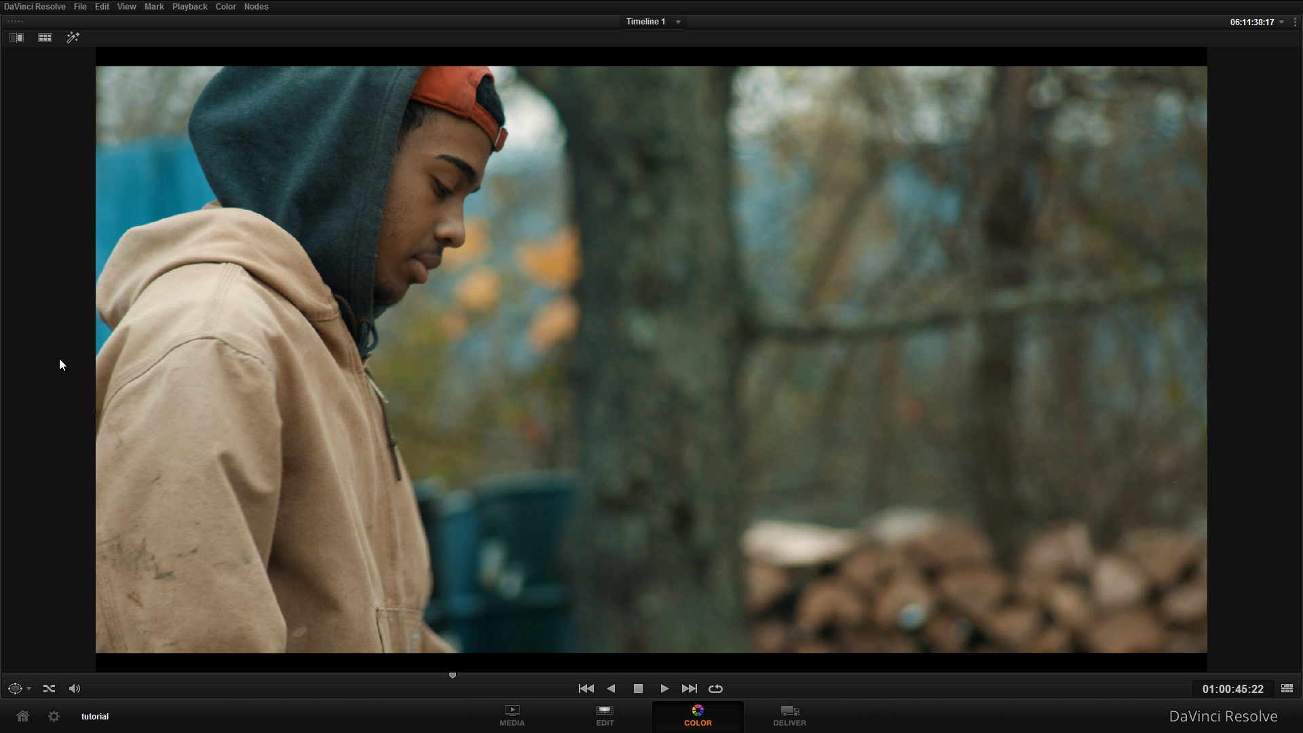
Step: Add serial node 04 and set its blur Radius to 0.45 to sharpen
key("alt+f")
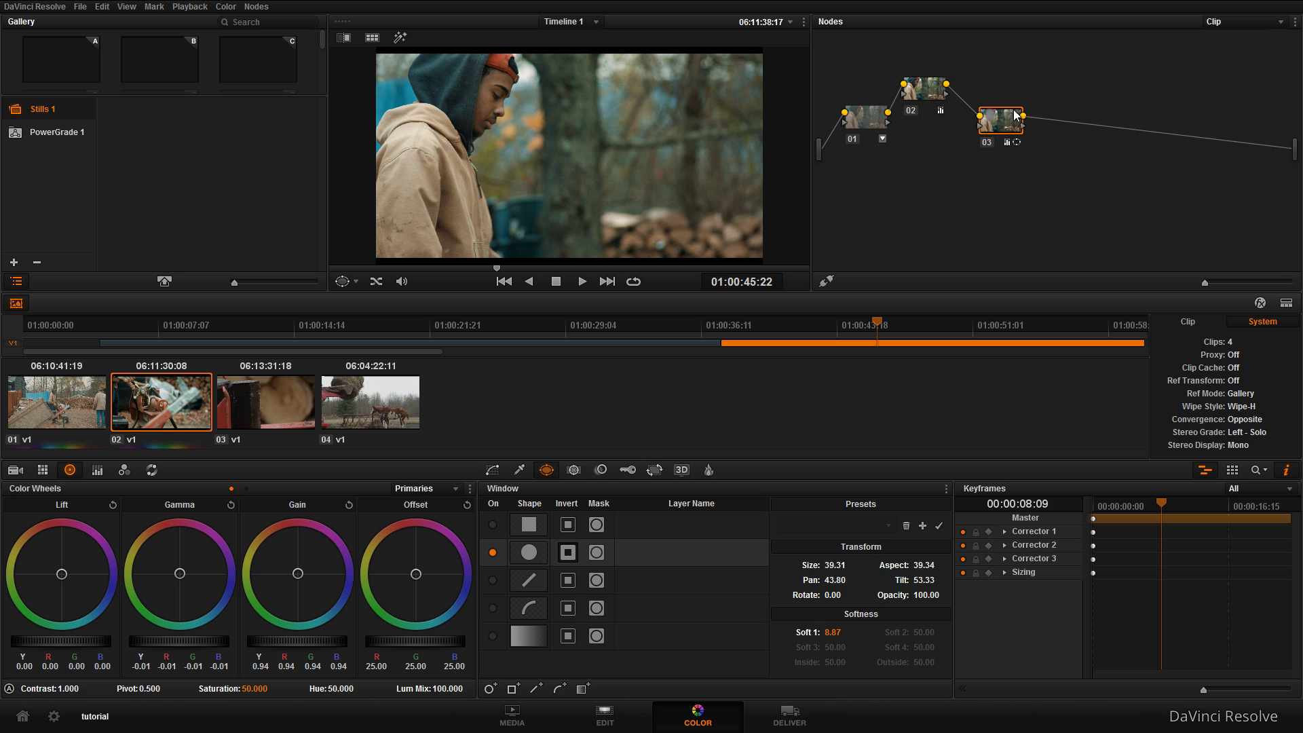
left_click_drag(997, 122, 995, 120)
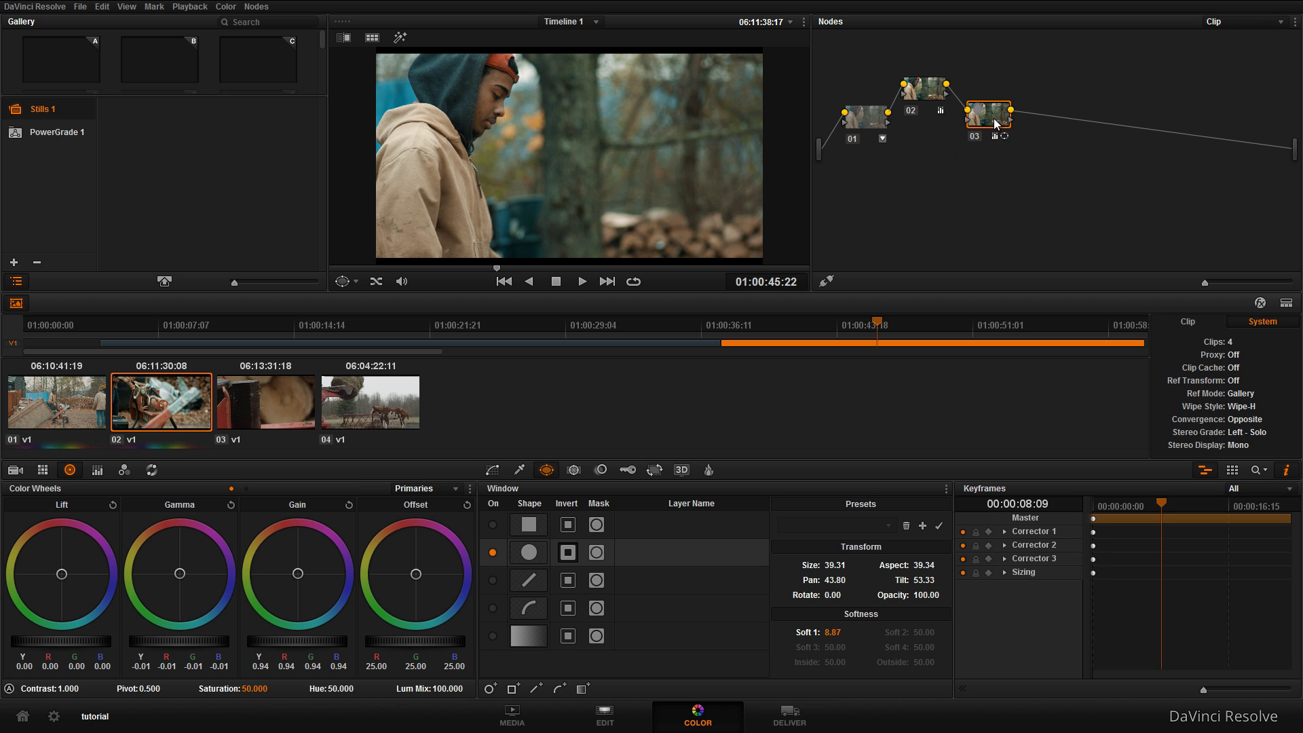
left_click(256, 7)
left_click(940, 134)
key("alt+s")
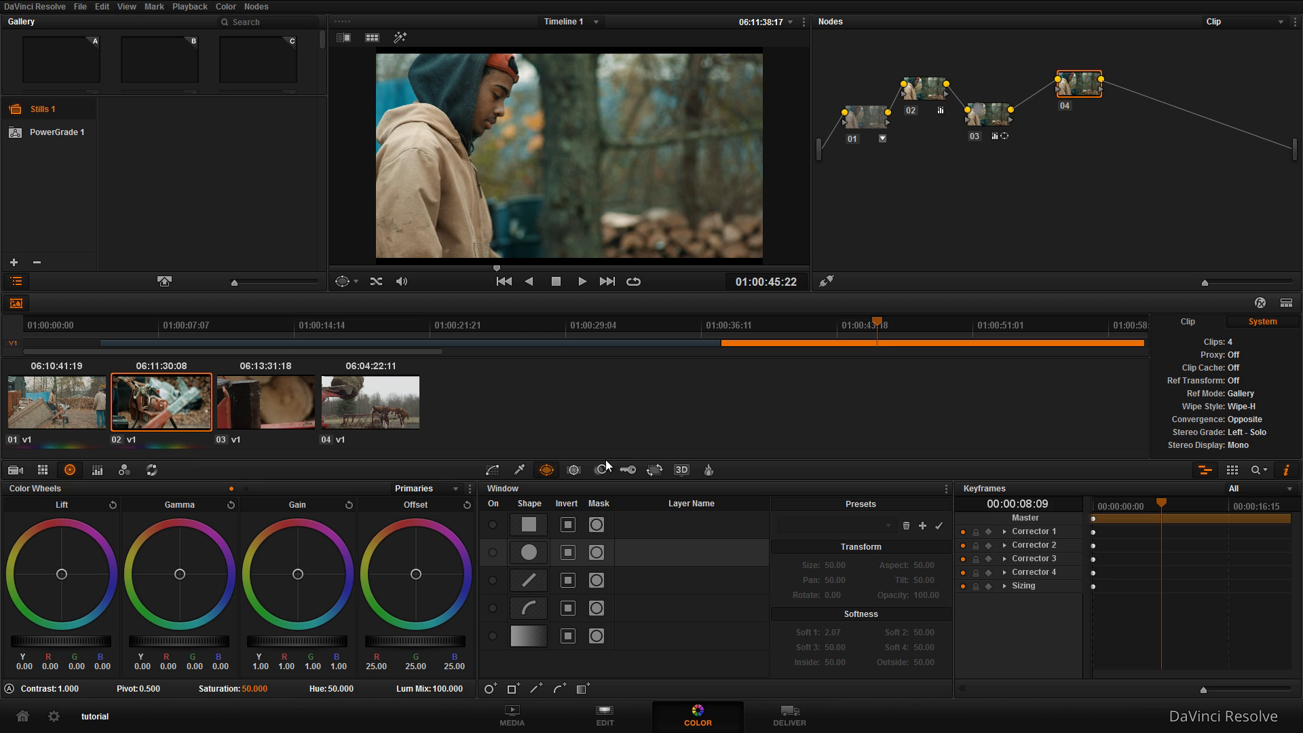
left_click(602, 468)
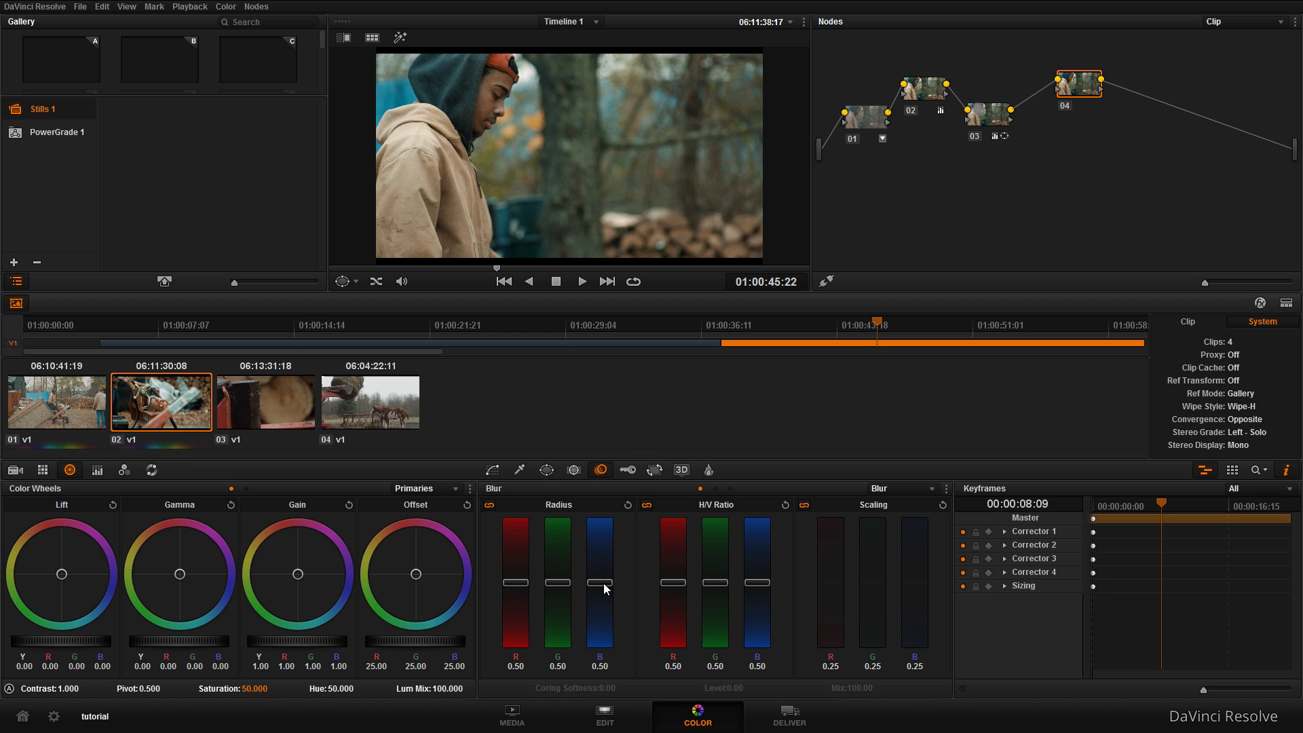
left_click_drag(604, 584, 606, 589)
Step: Compare the graded and ungraded shot full-size by toggling bypass
key("alt+f")
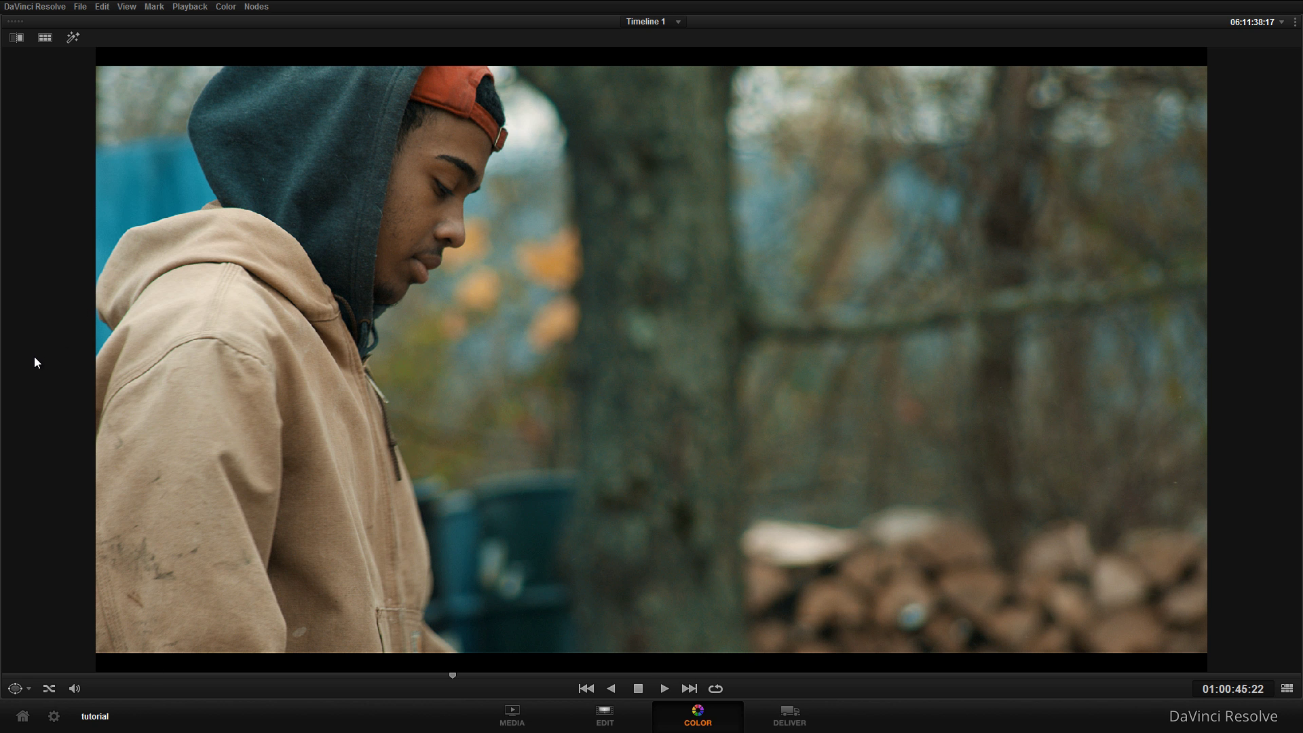
key("shift+d")
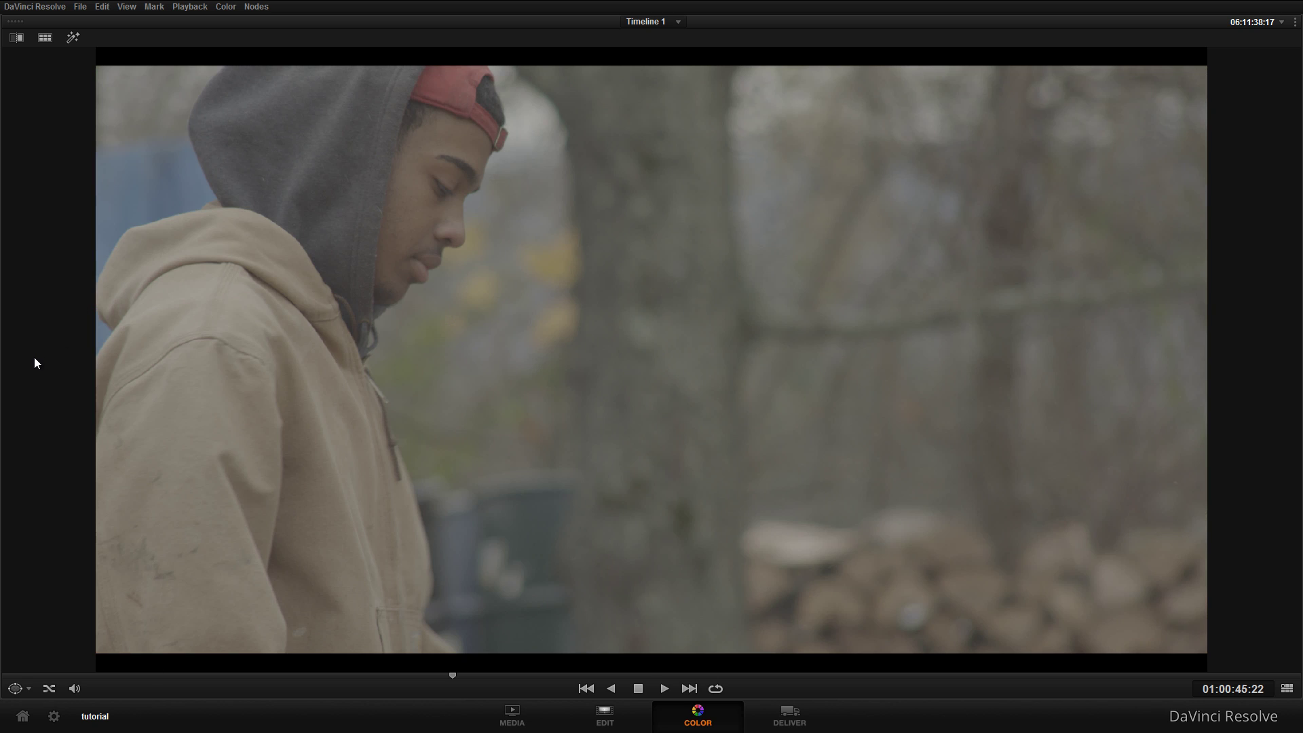
key("shift+d")
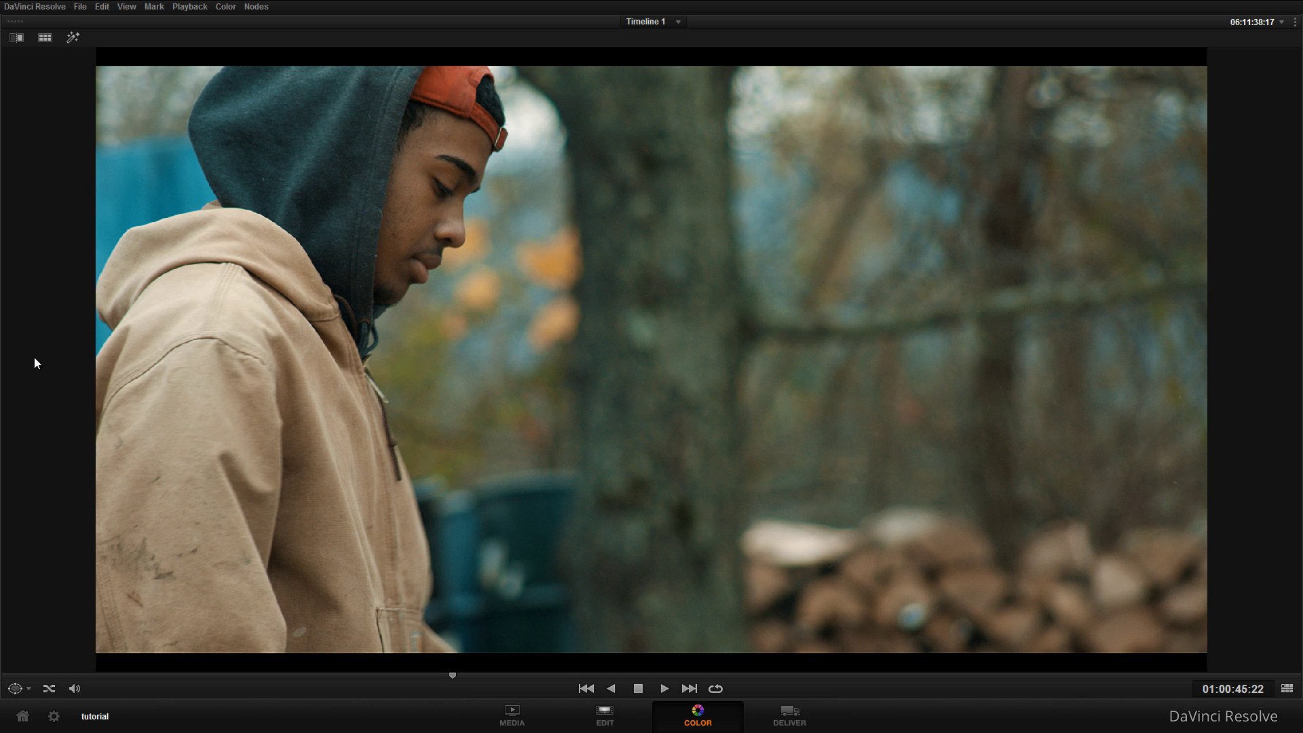
key("shift+d")
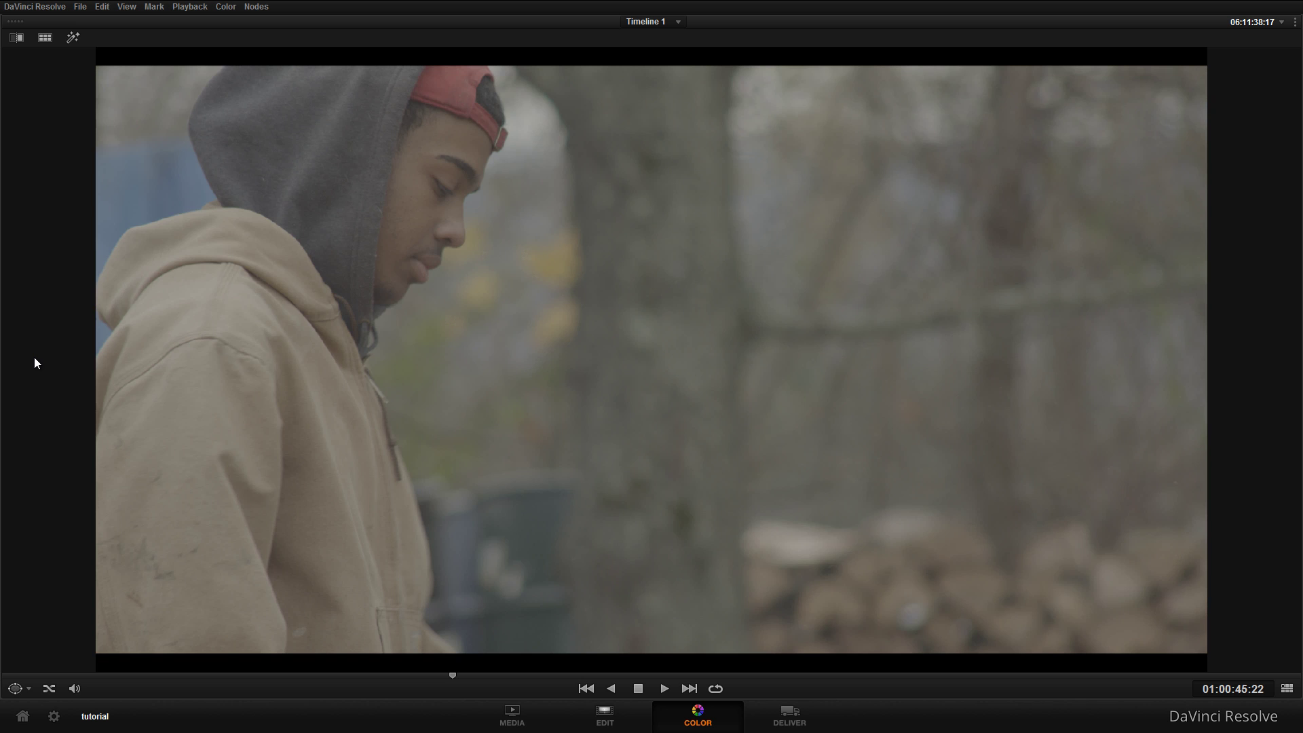
key("shift+d")
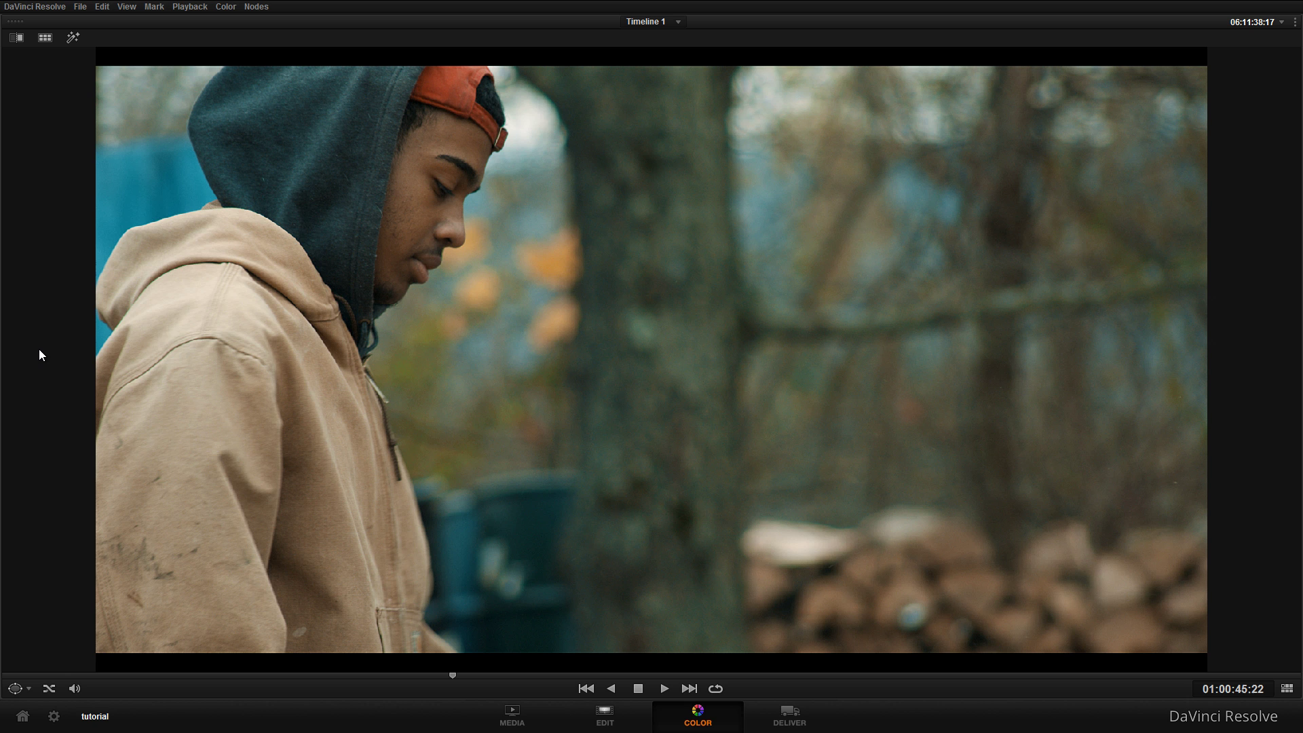